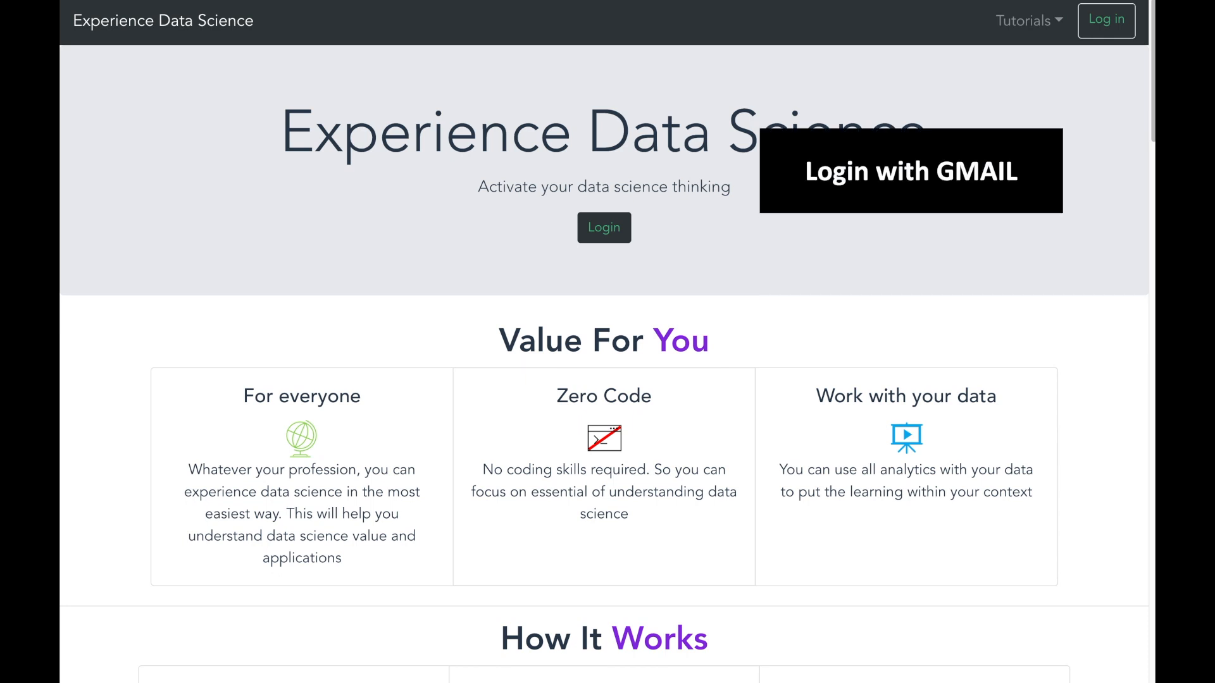
- Log in with the Gmail account and open the Clustering and Interpretation app from the Clustering category of all apps
click(1106, 20)
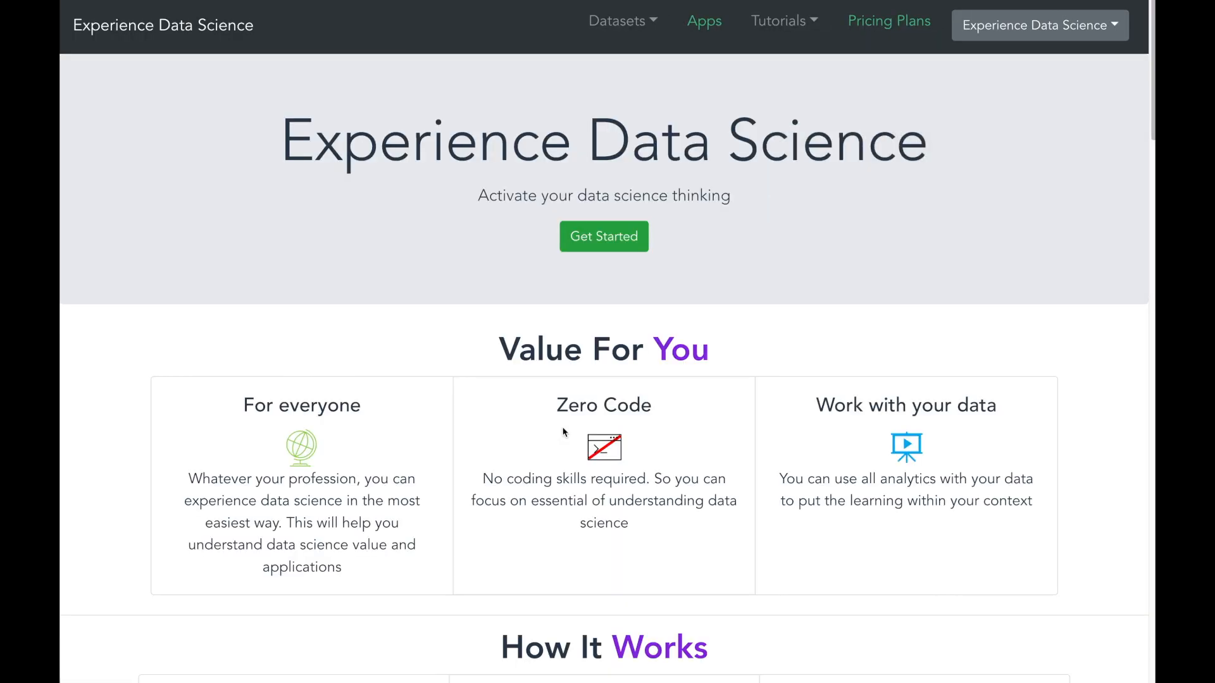
scroll(565, 433, down, 5)
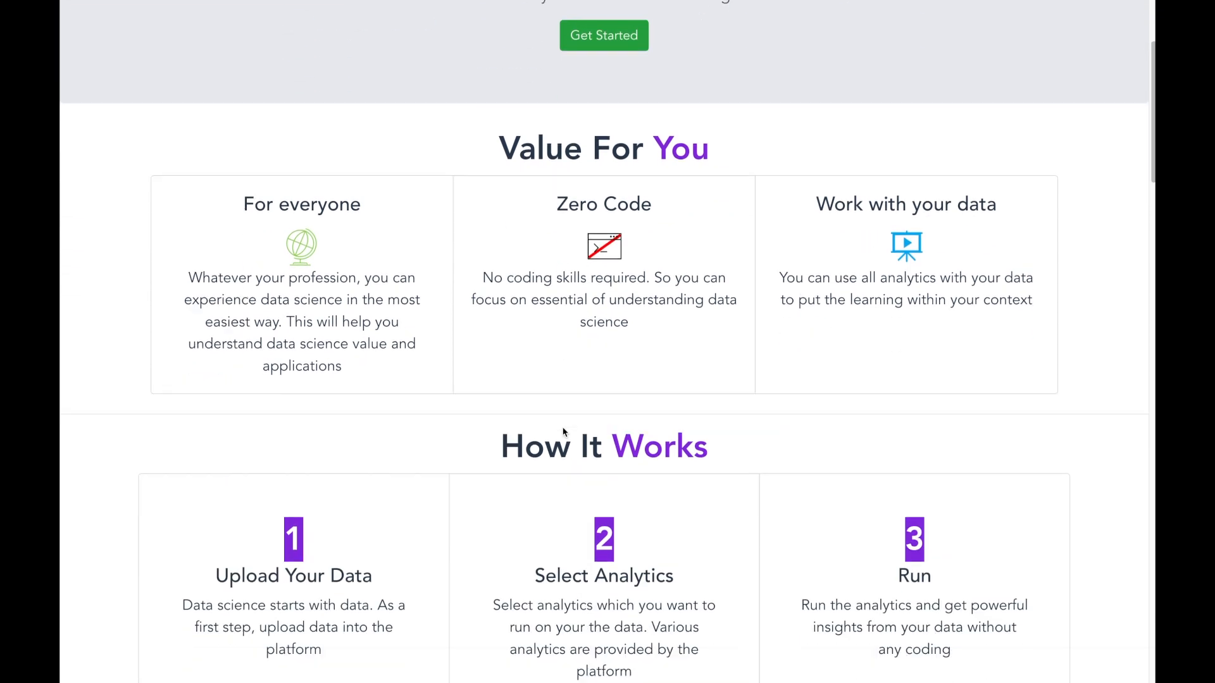
scroll(563, 427, down, 8)
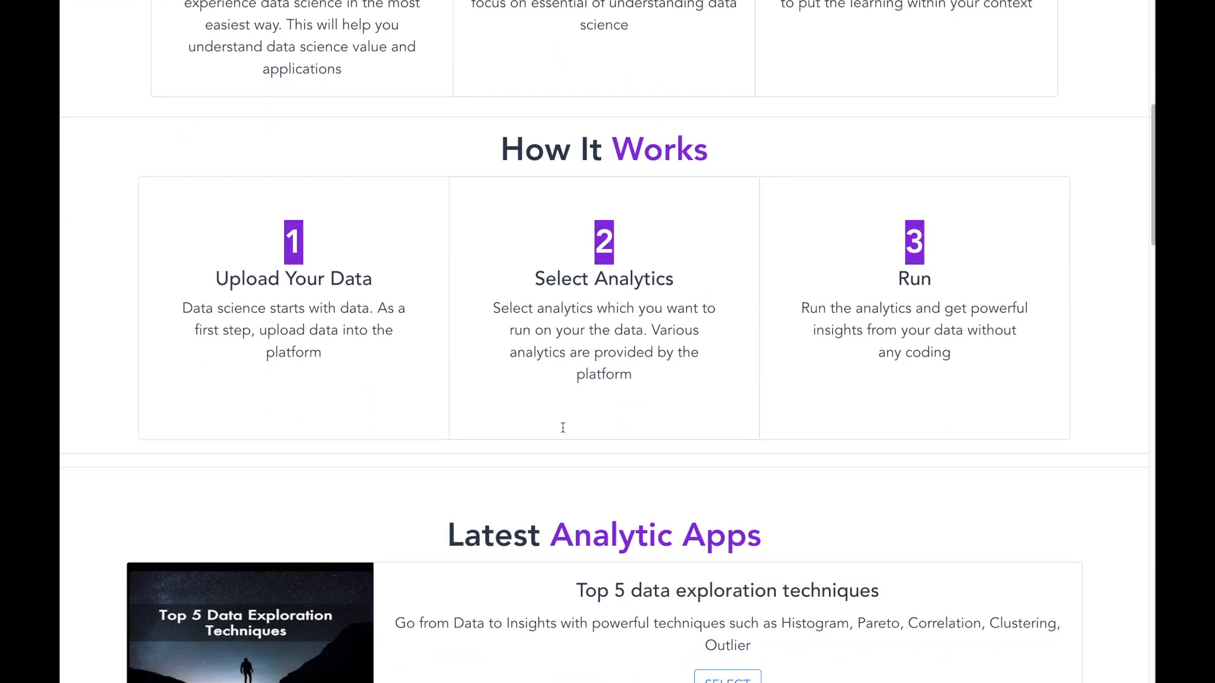
scroll(565, 433, down, 3)
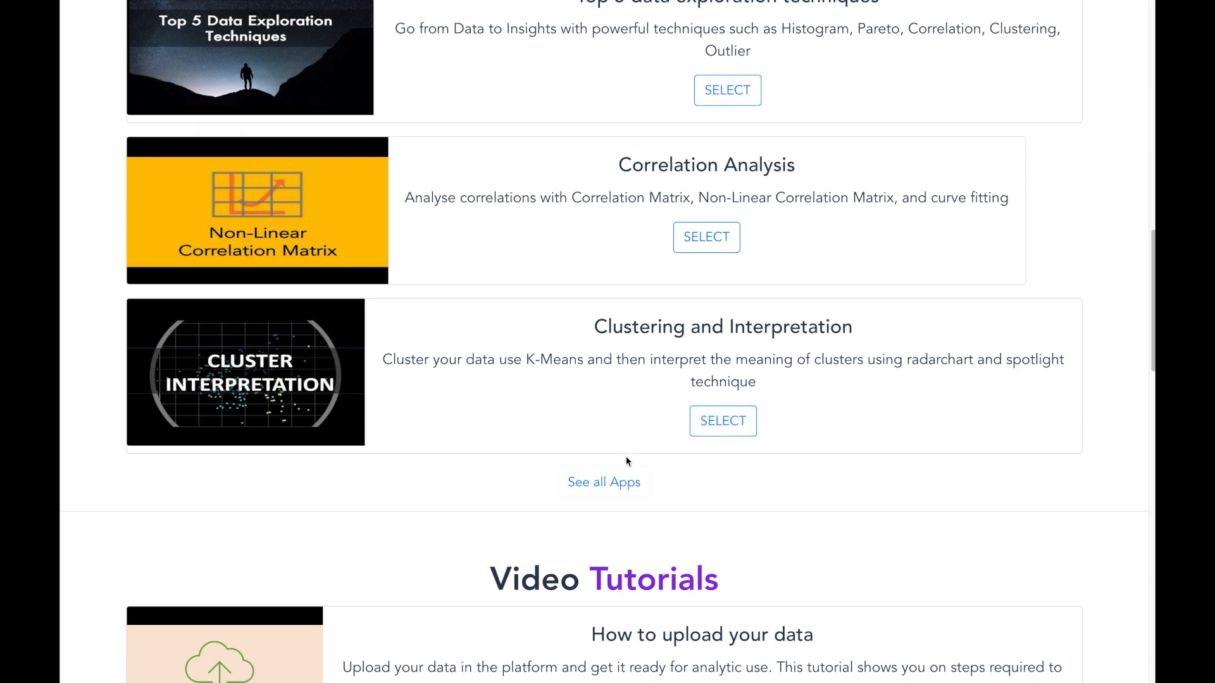
click(619, 485)
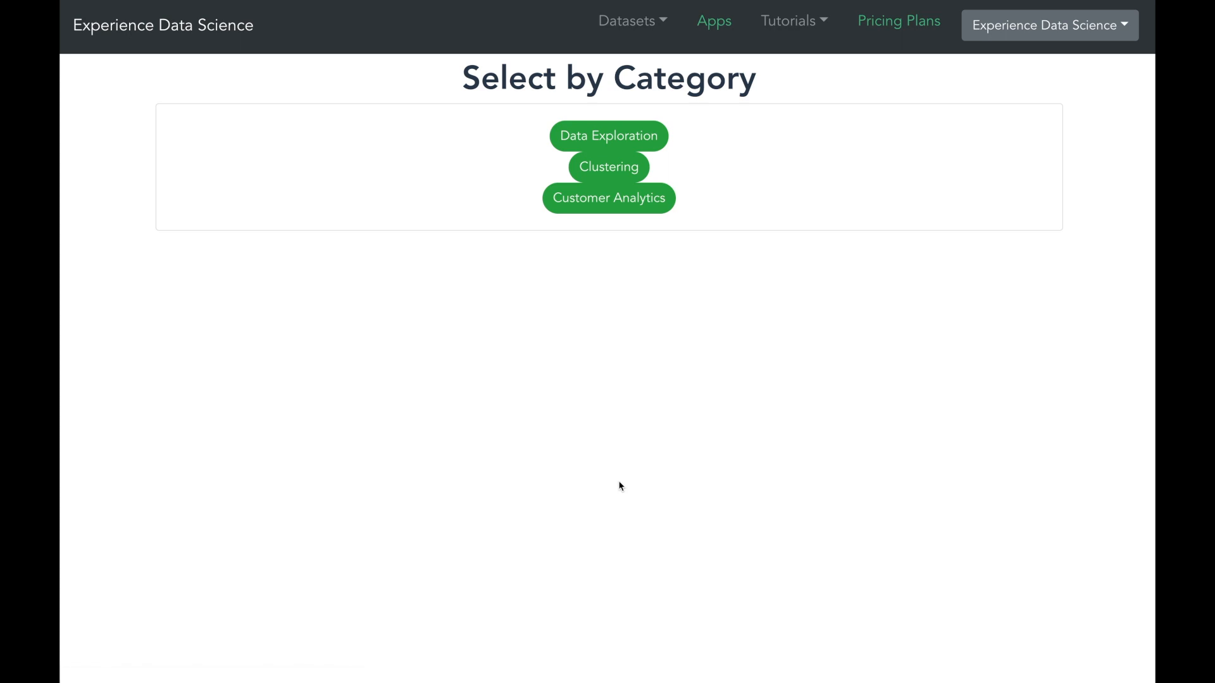
click(599, 167)
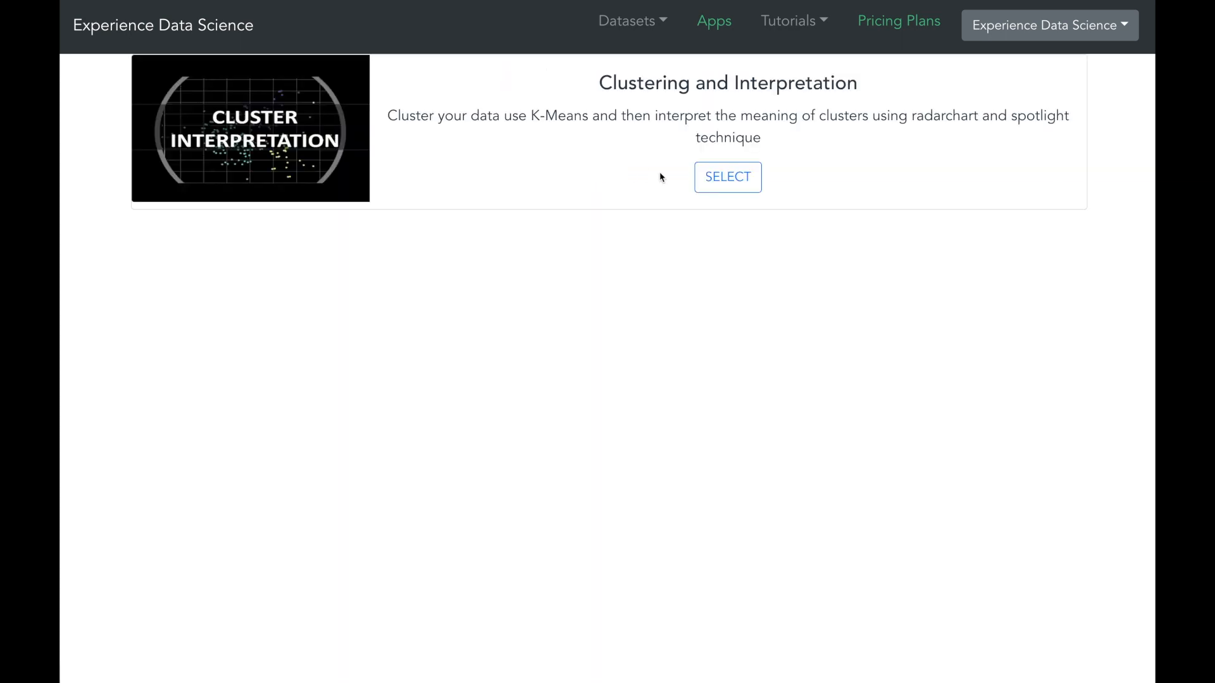
click(705, 190)
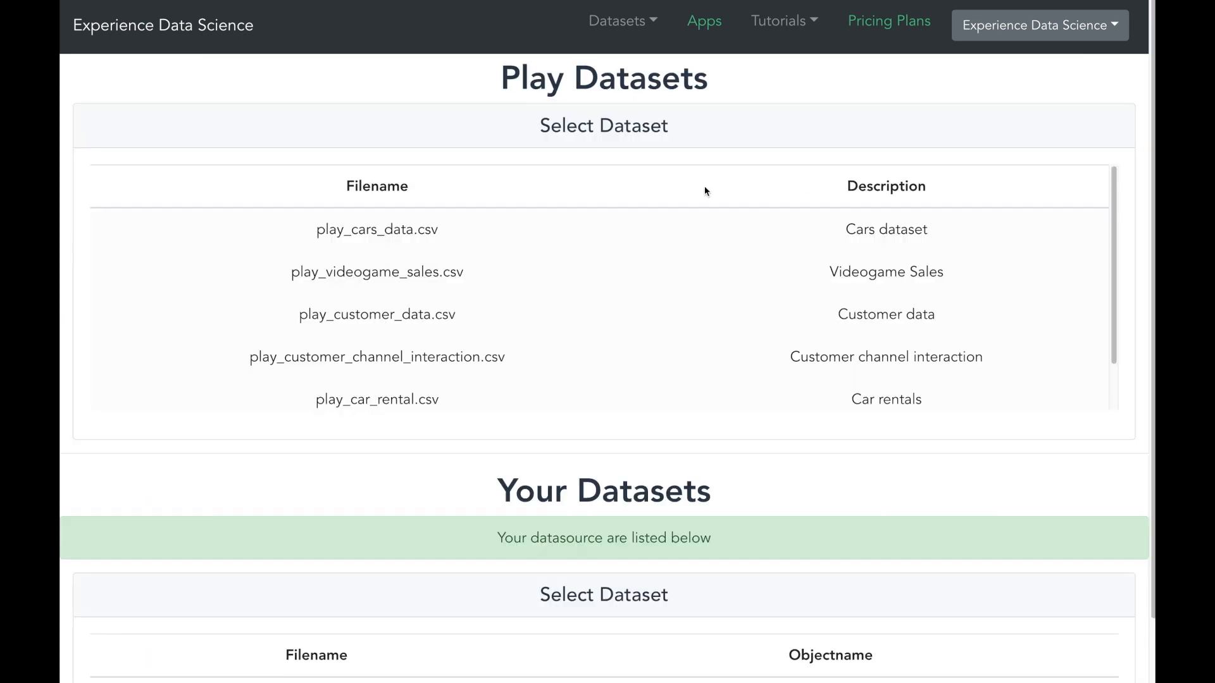
- Copy the play dataset play_cars_data.csv to your own datasets
click(632, 225)
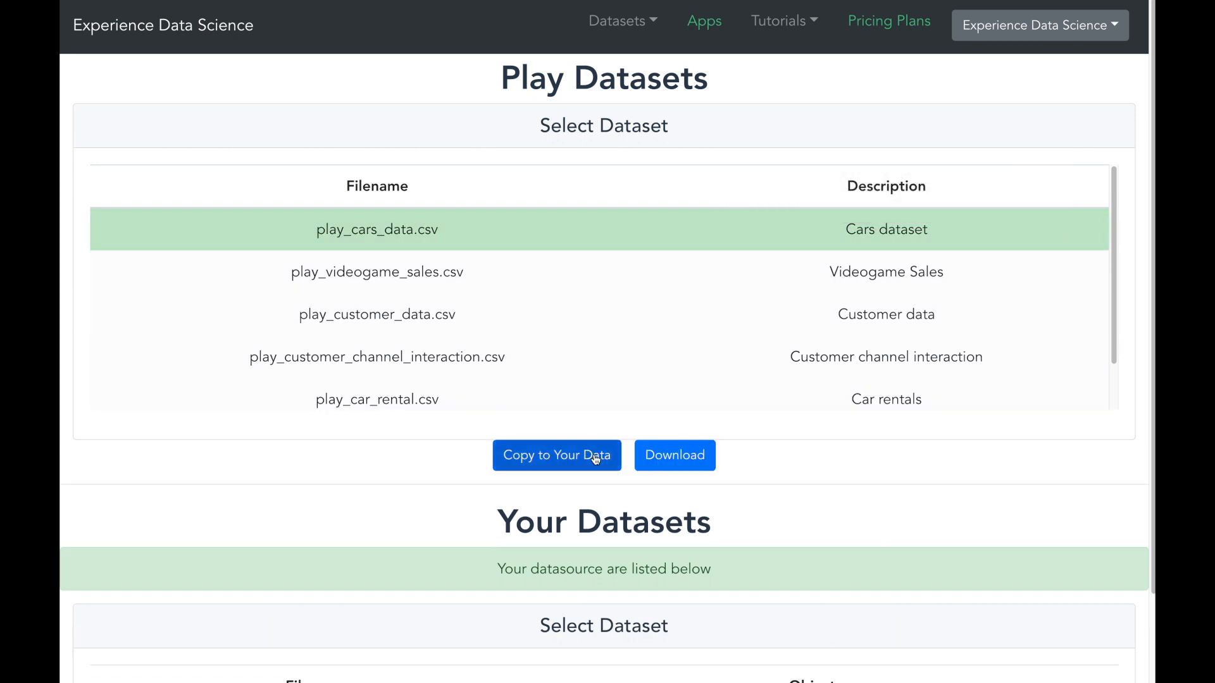
click(596, 458)
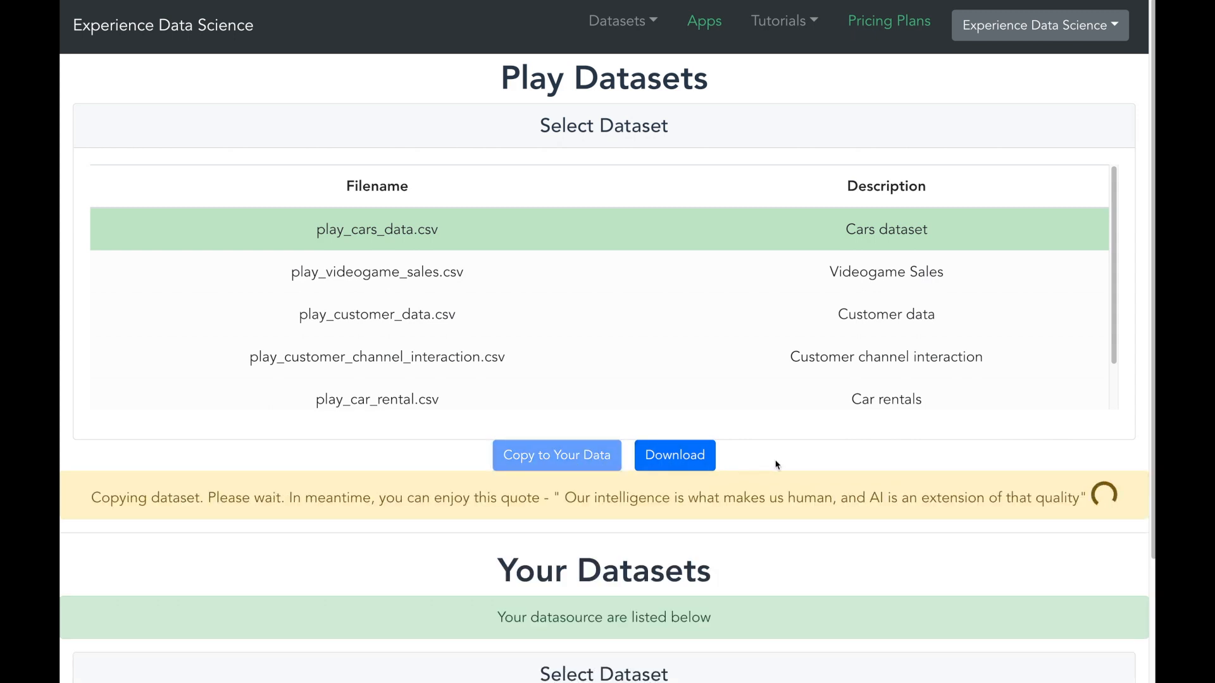
scroll(777, 465, down, 2)
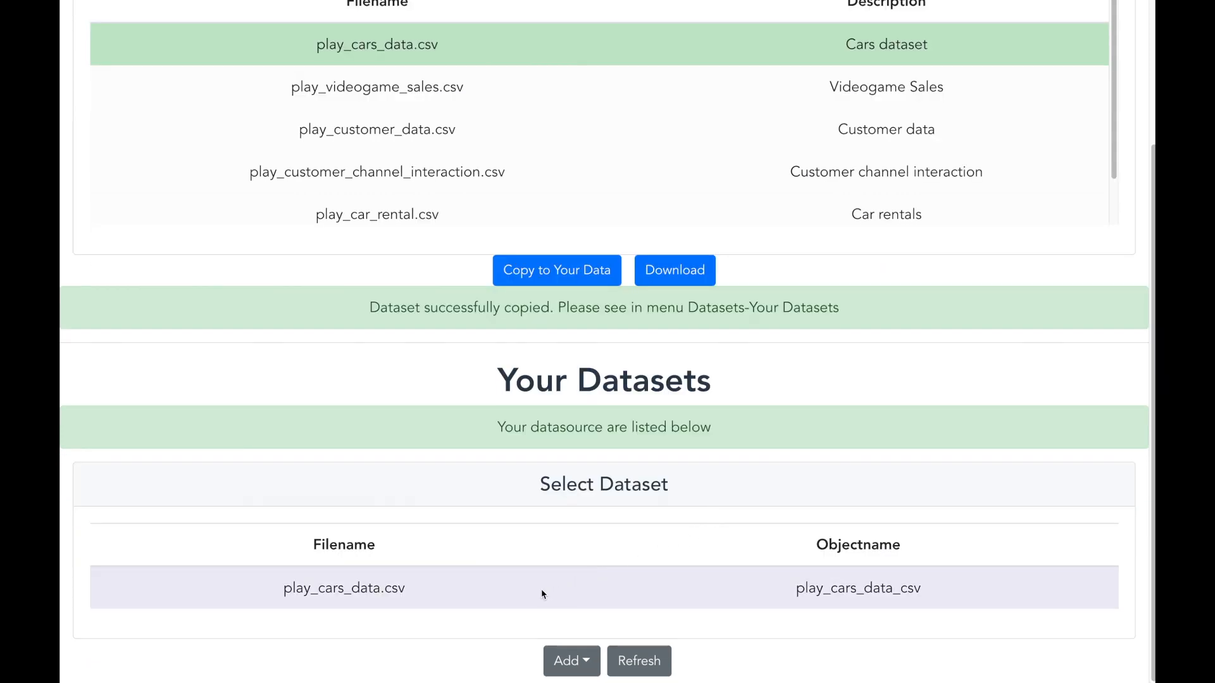
- Select the copied play_cars_data.csv under Your Datasets and open it for analytics
click(542, 592)
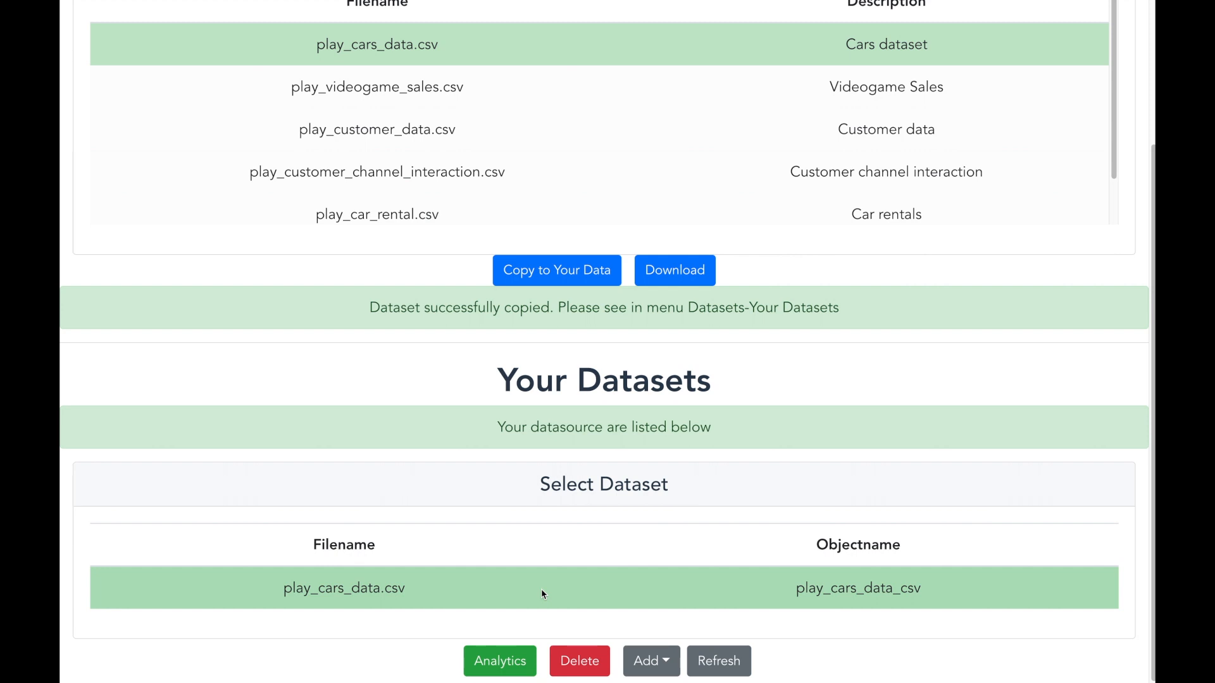
click(672, 669)
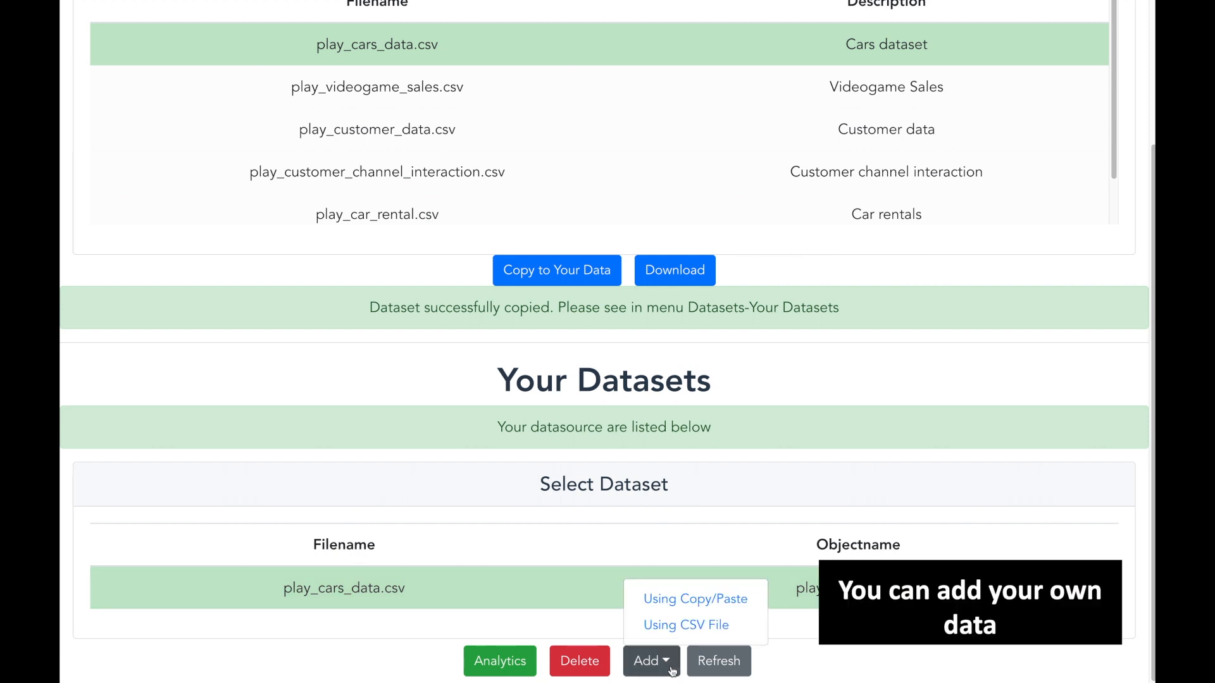
click(495, 586)
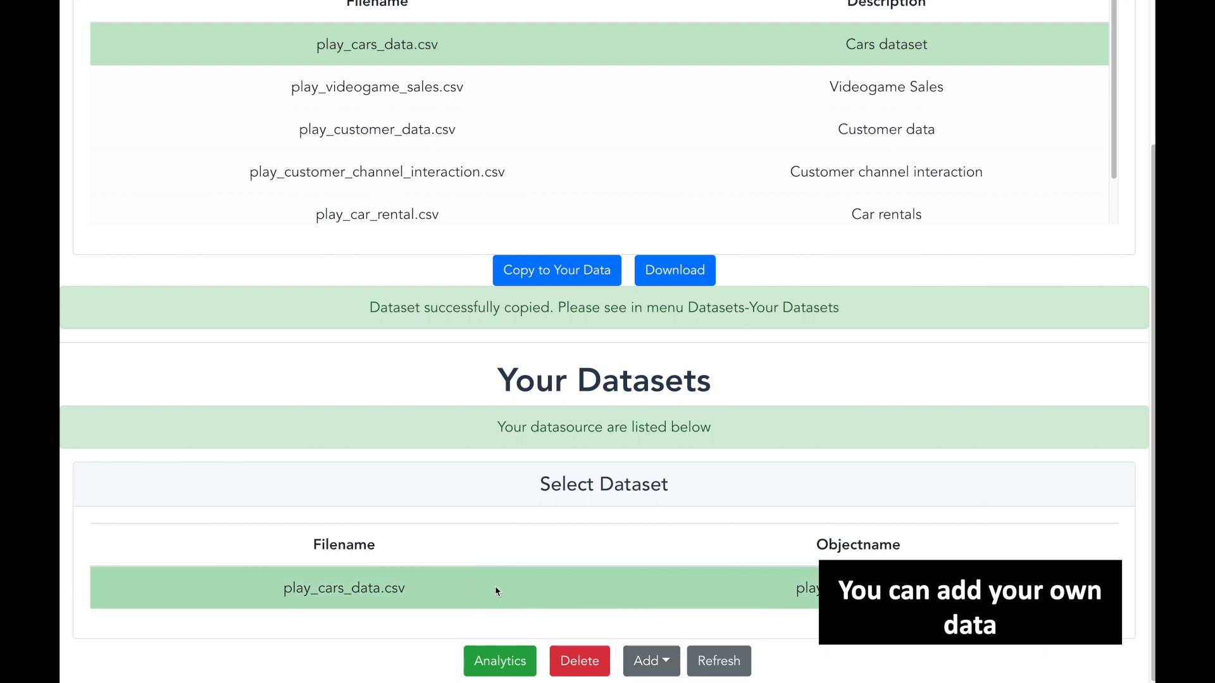
click(510, 658)
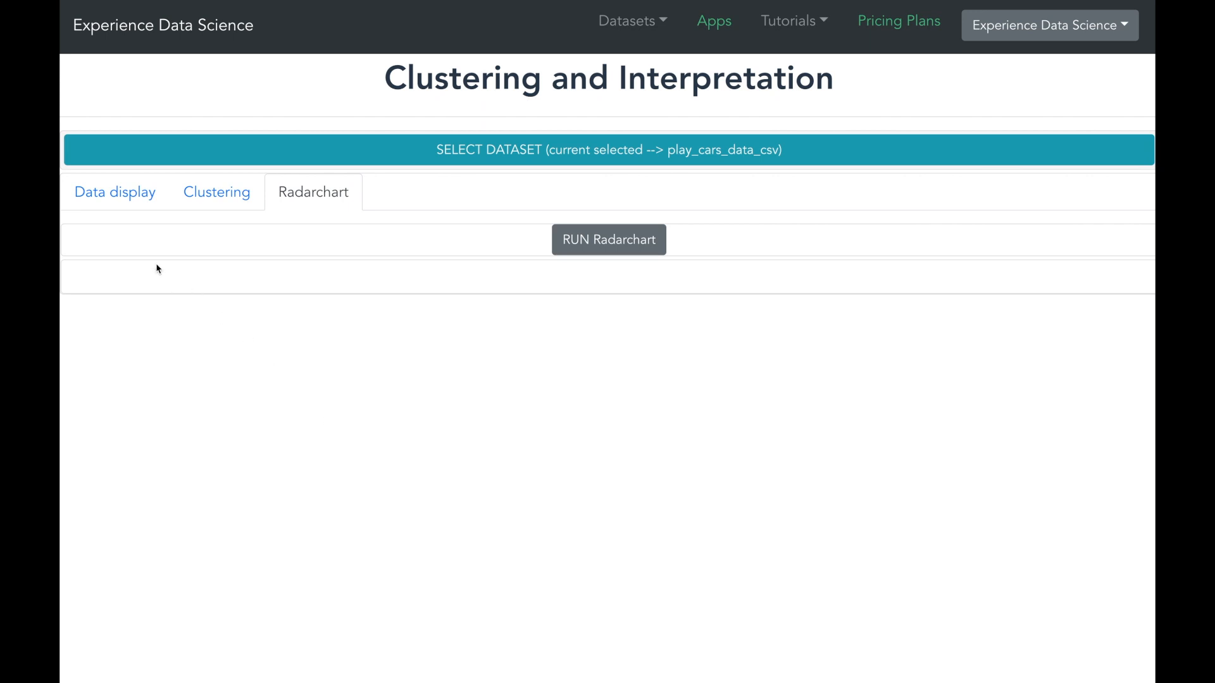
- Configure a data display of the cars dataset with 10 records, all columns and sharable output
click(109, 203)
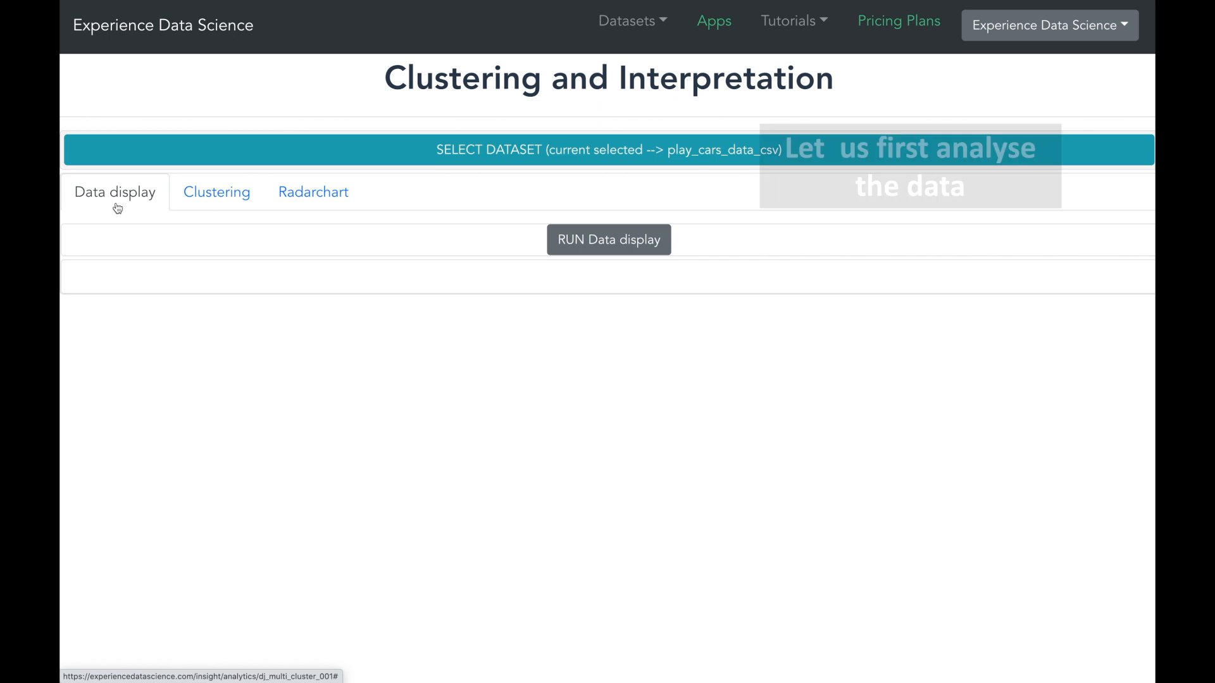
click(564, 250)
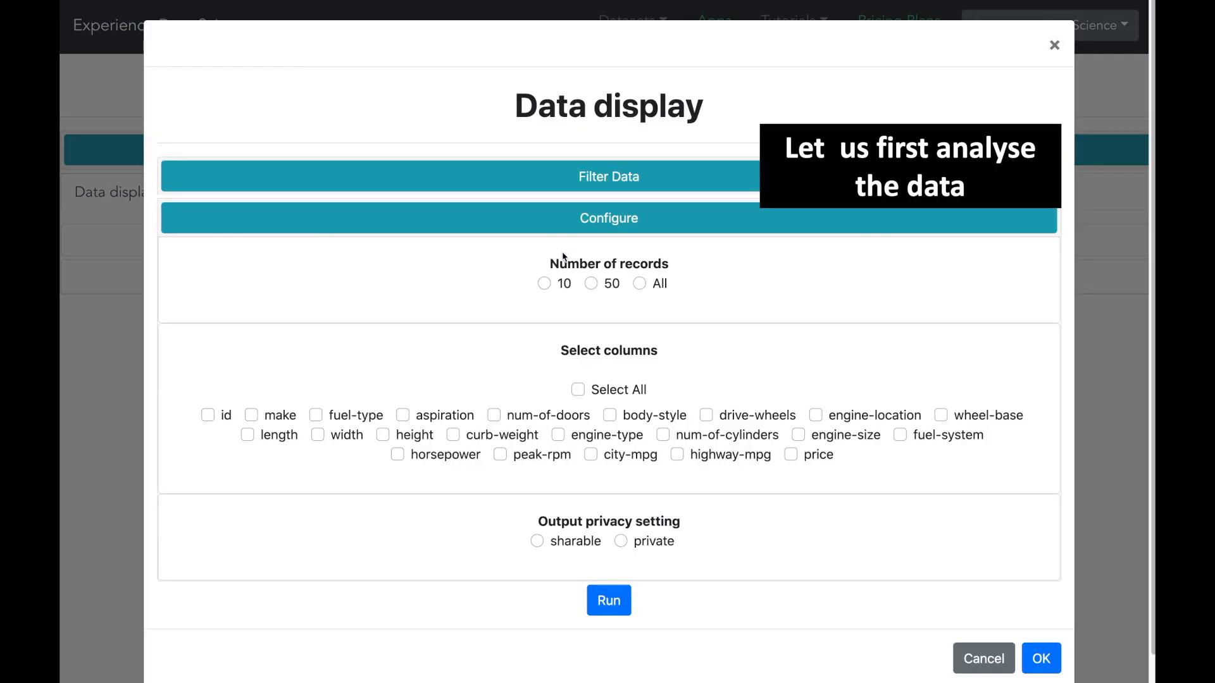
click(544, 284)
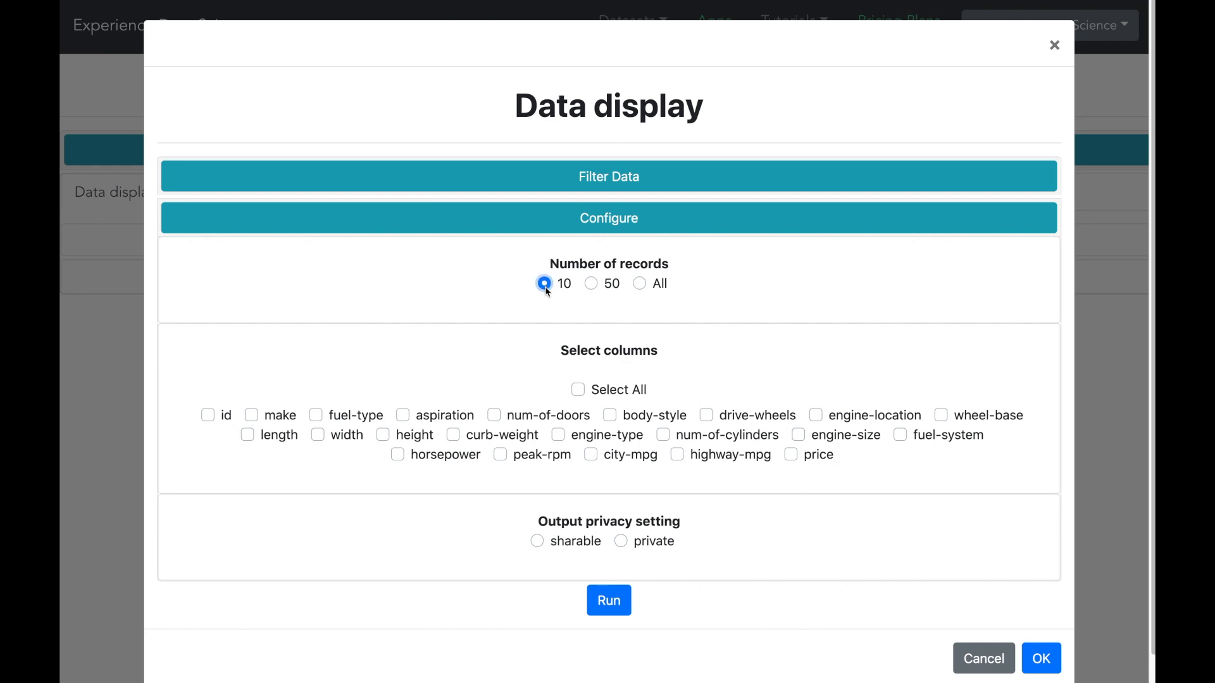
click(579, 391)
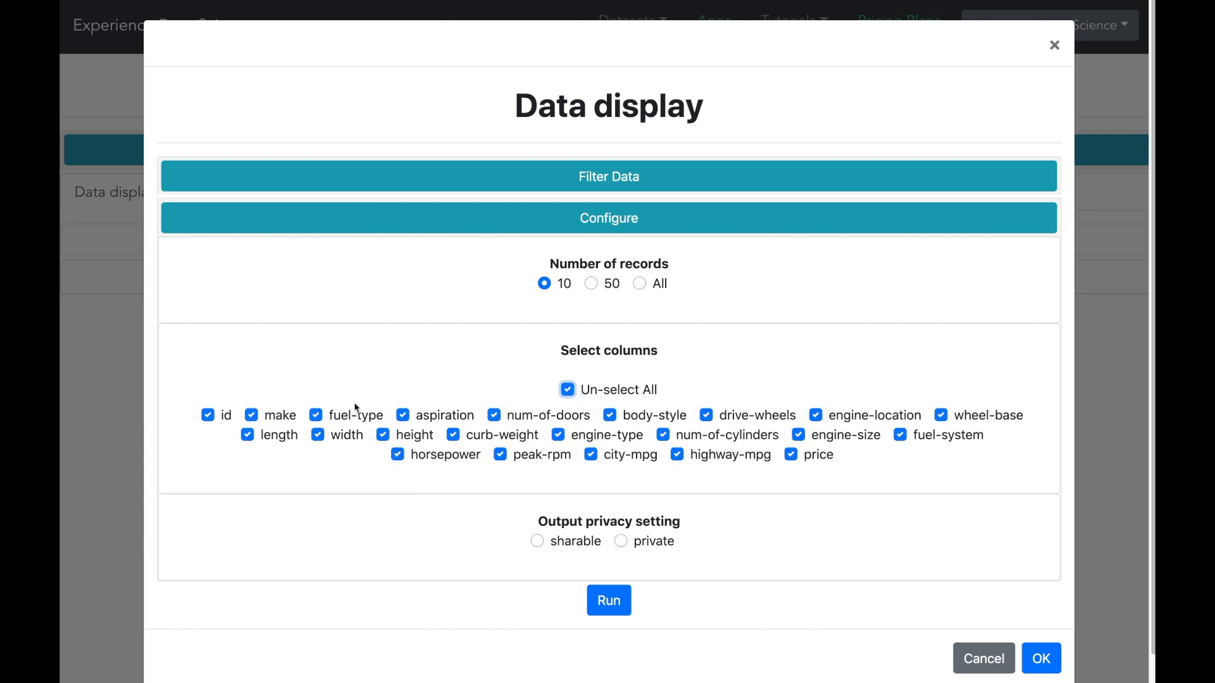
click(536, 541)
- Run the data display, look over the resulting table and accept the output
scroll(550, 550, down, 1)
click(610, 609)
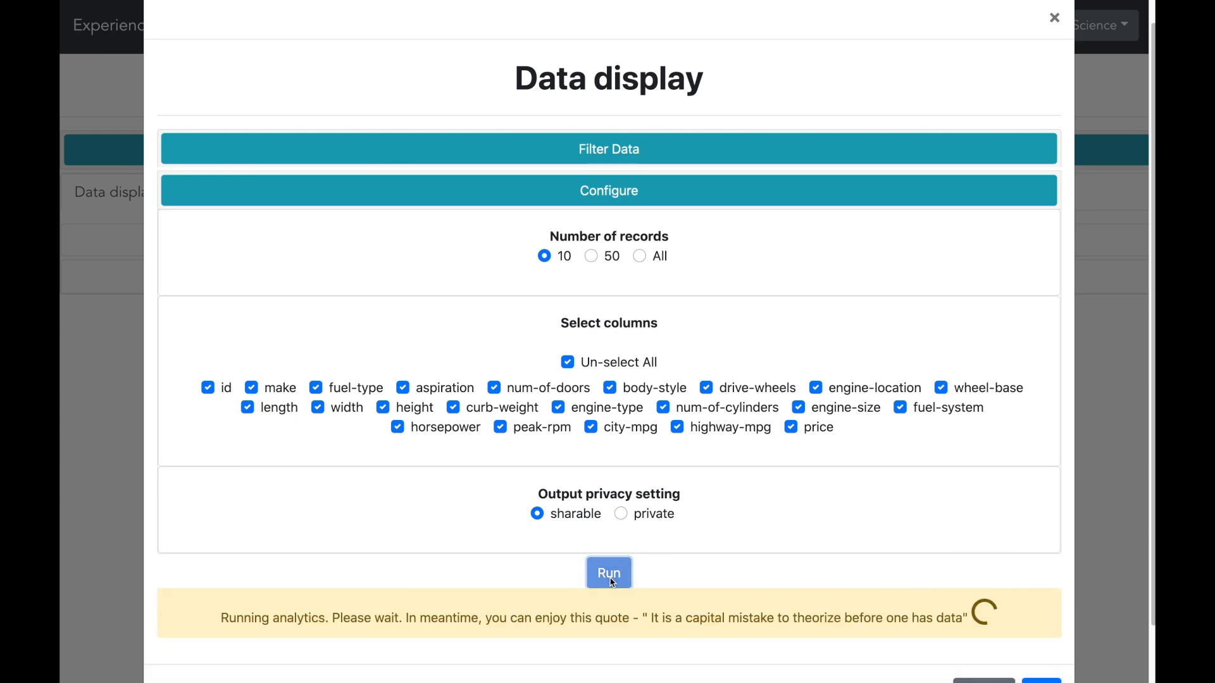
scroll(762, 557, down, 1)
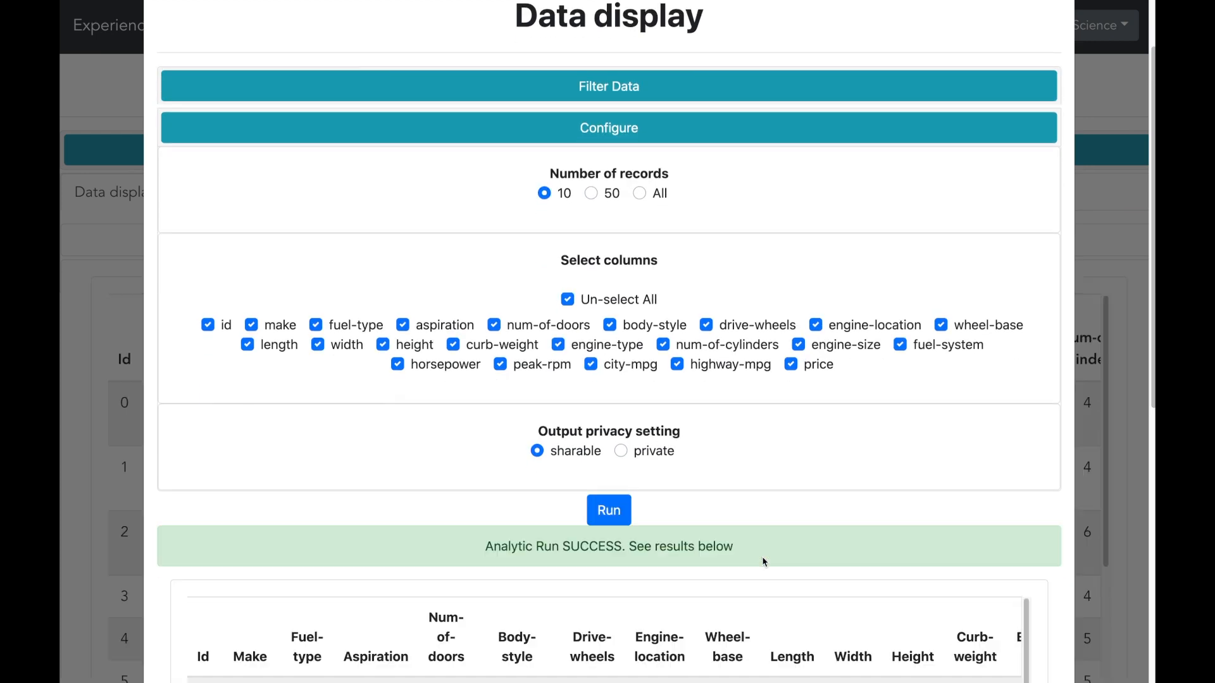
scroll(990, 542, down, 8)
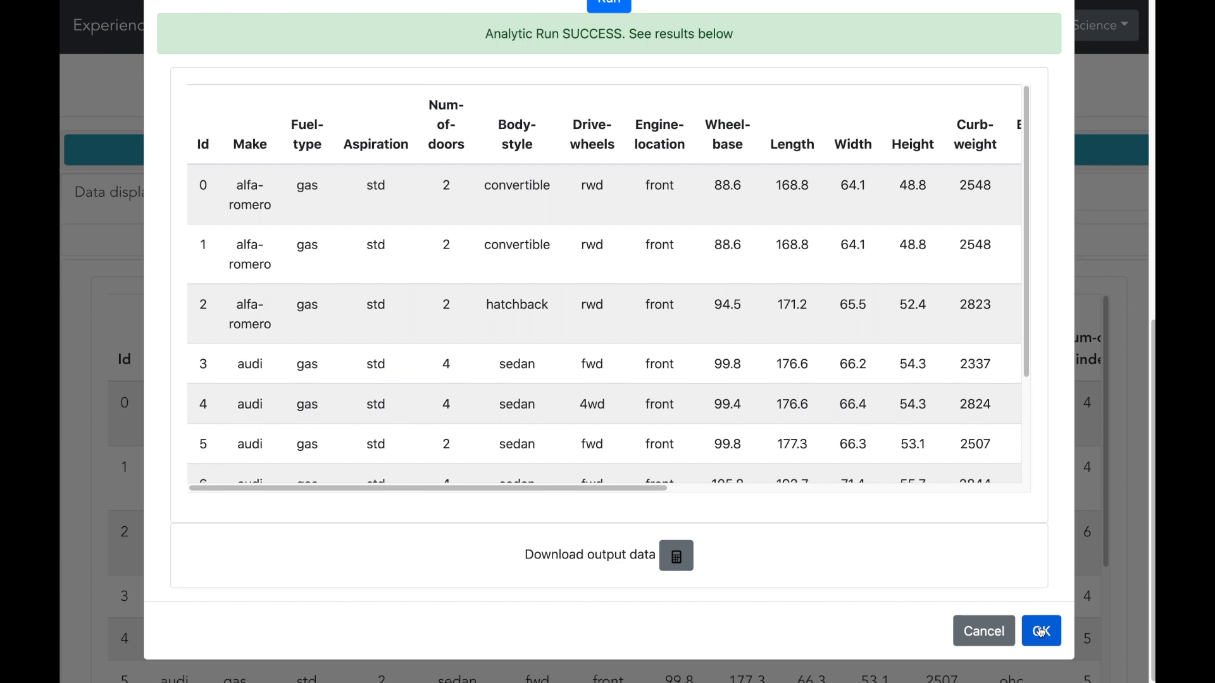
click(1041, 631)
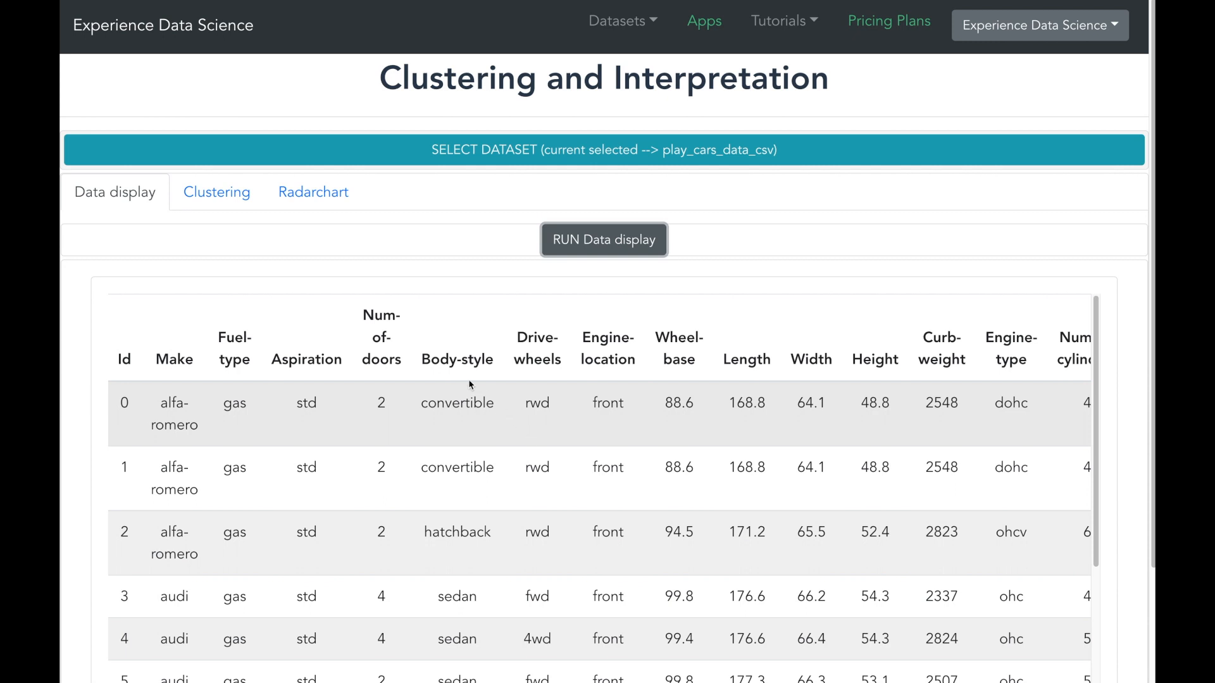
- Set up a clustering analysis that uses all columns except id and make
click(233, 208)
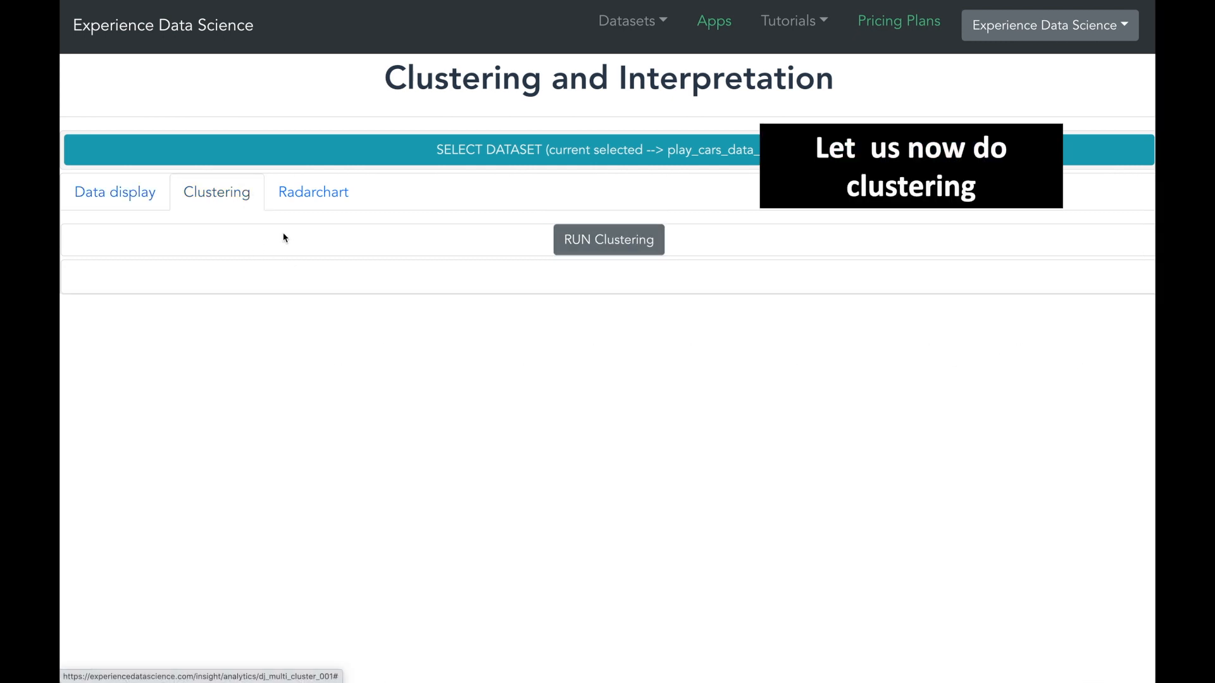
click(578, 250)
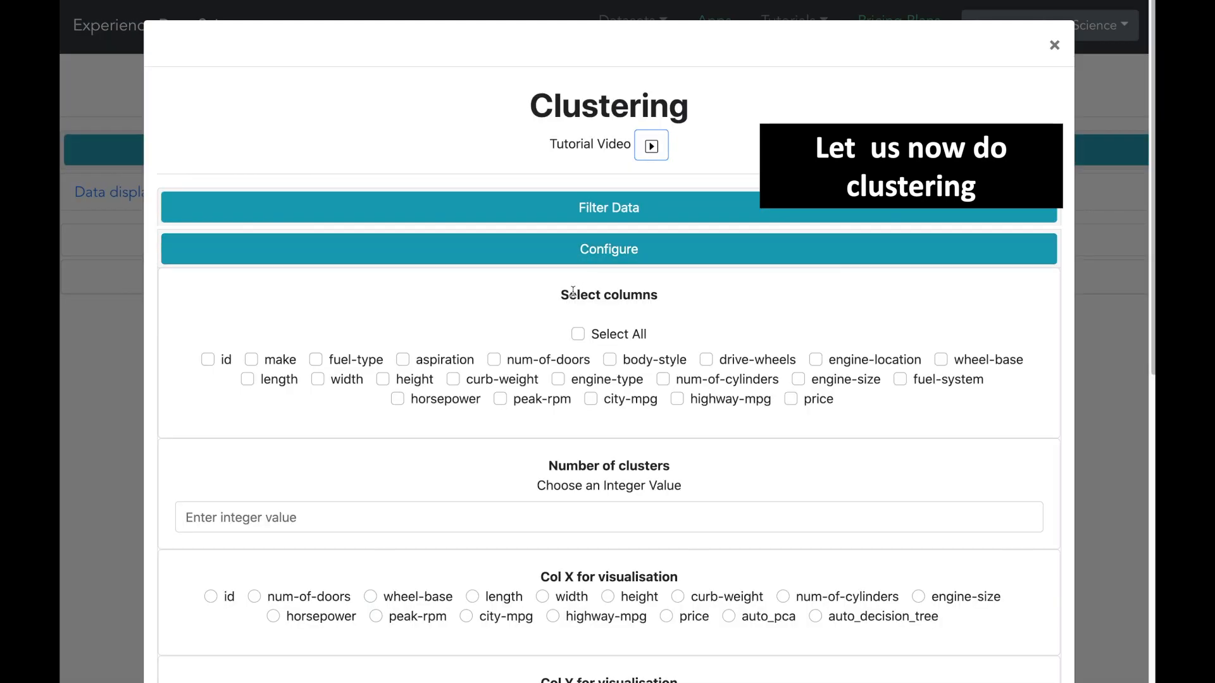
click(578, 334)
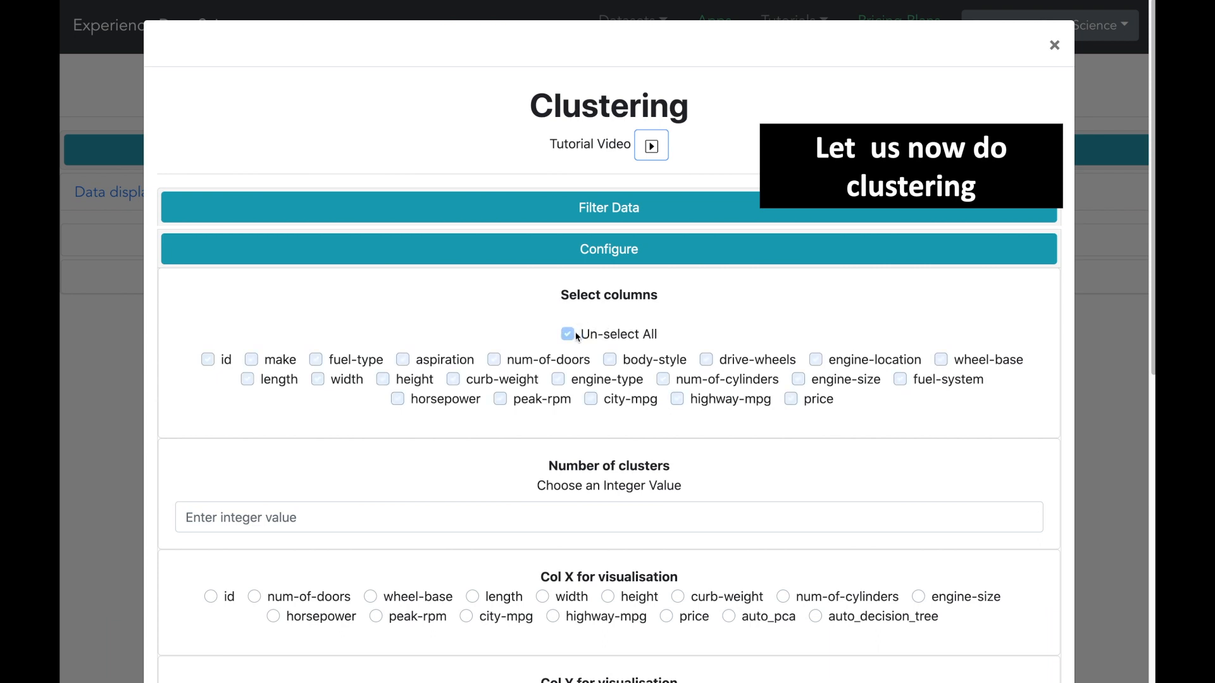
click(252, 366)
click(207, 360)
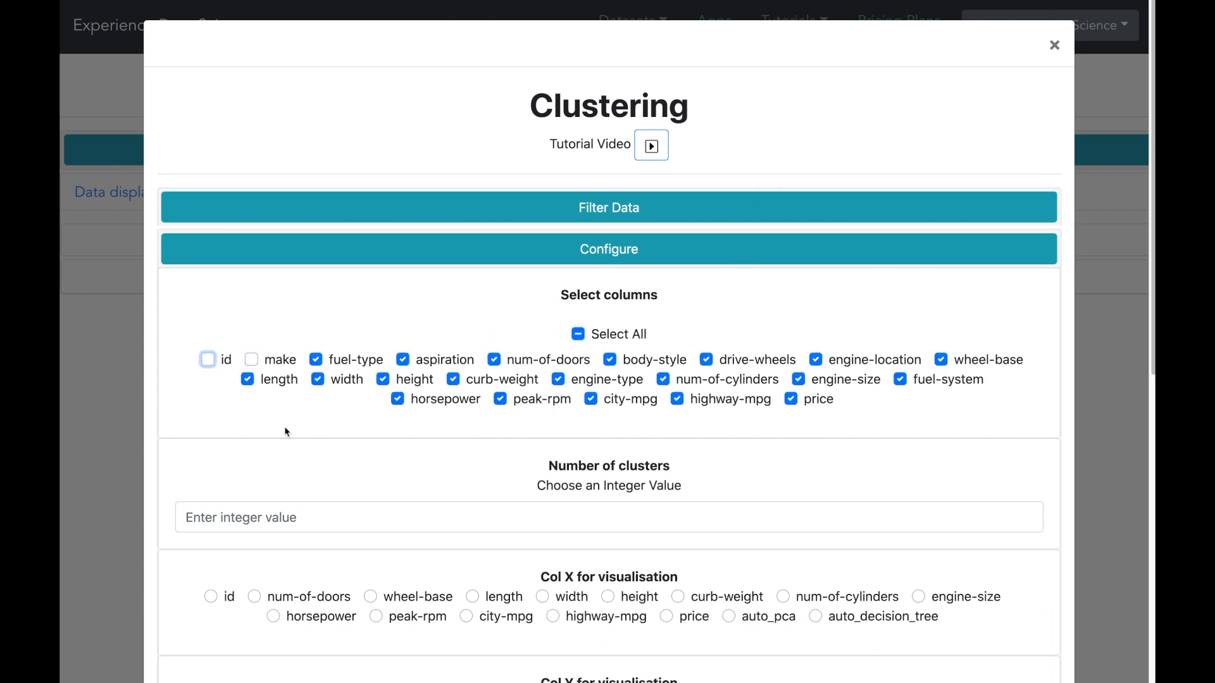
- Set the number of clusters to 3 and use auto_pca for both the X and Y visualisation columns
click(269, 510)
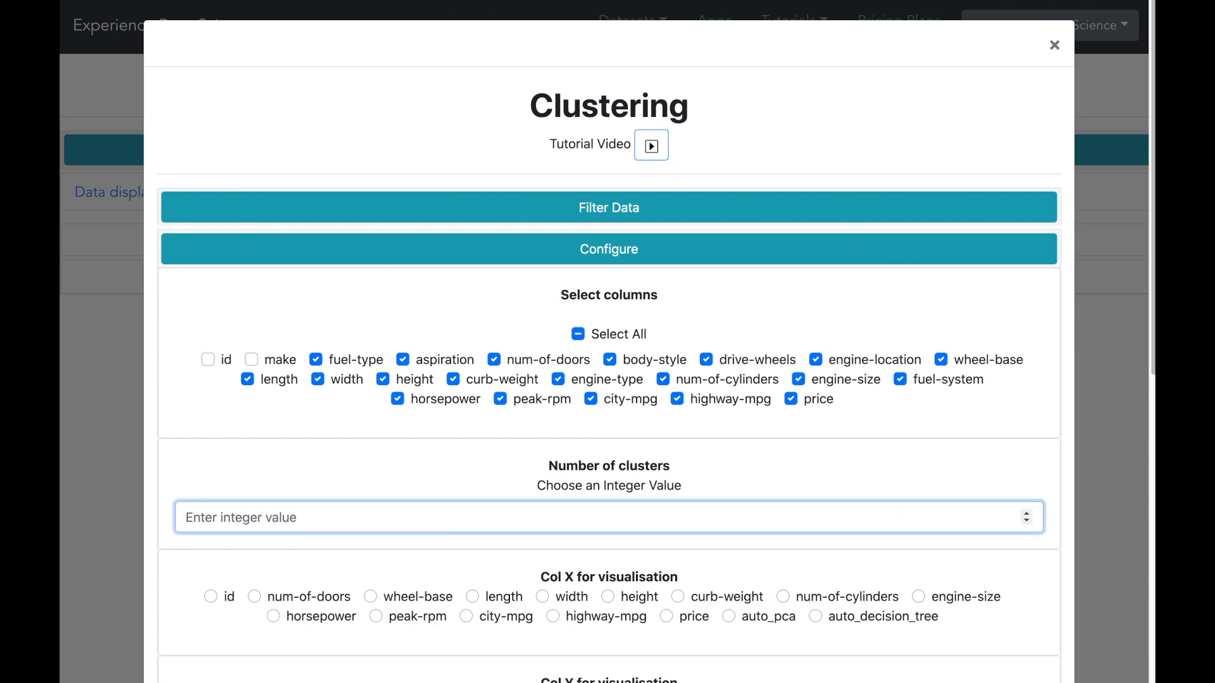
text(3)
scroll(276, 510, down, 3)
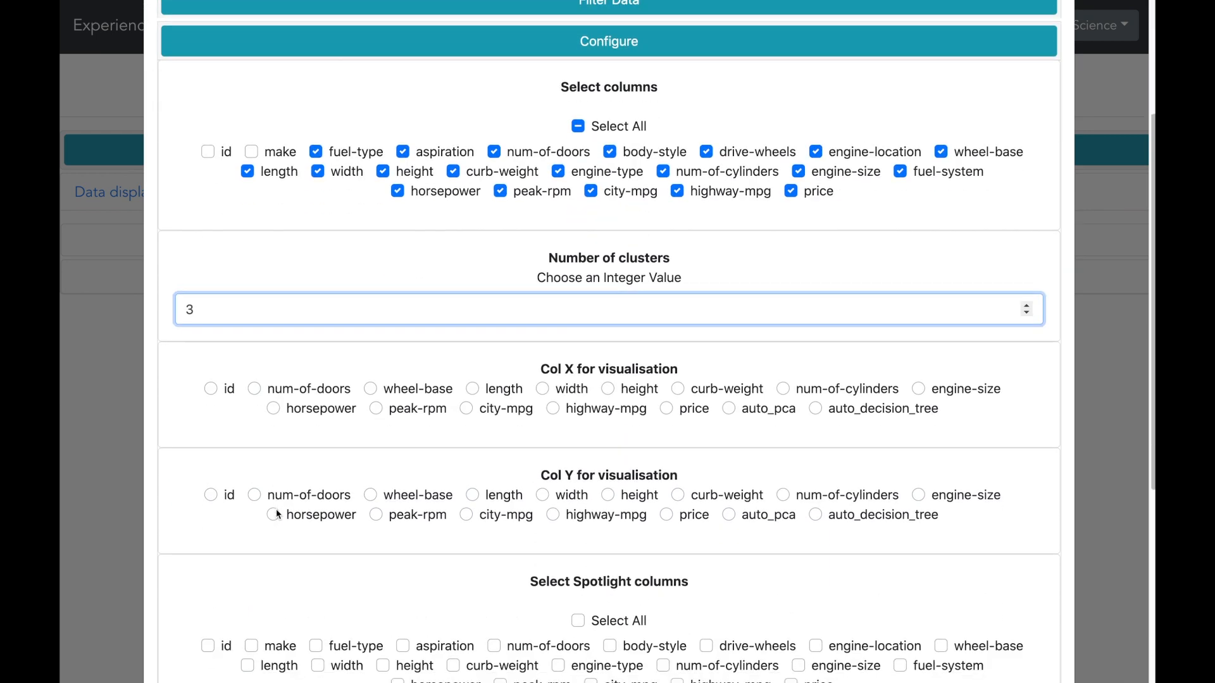
click(729, 409)
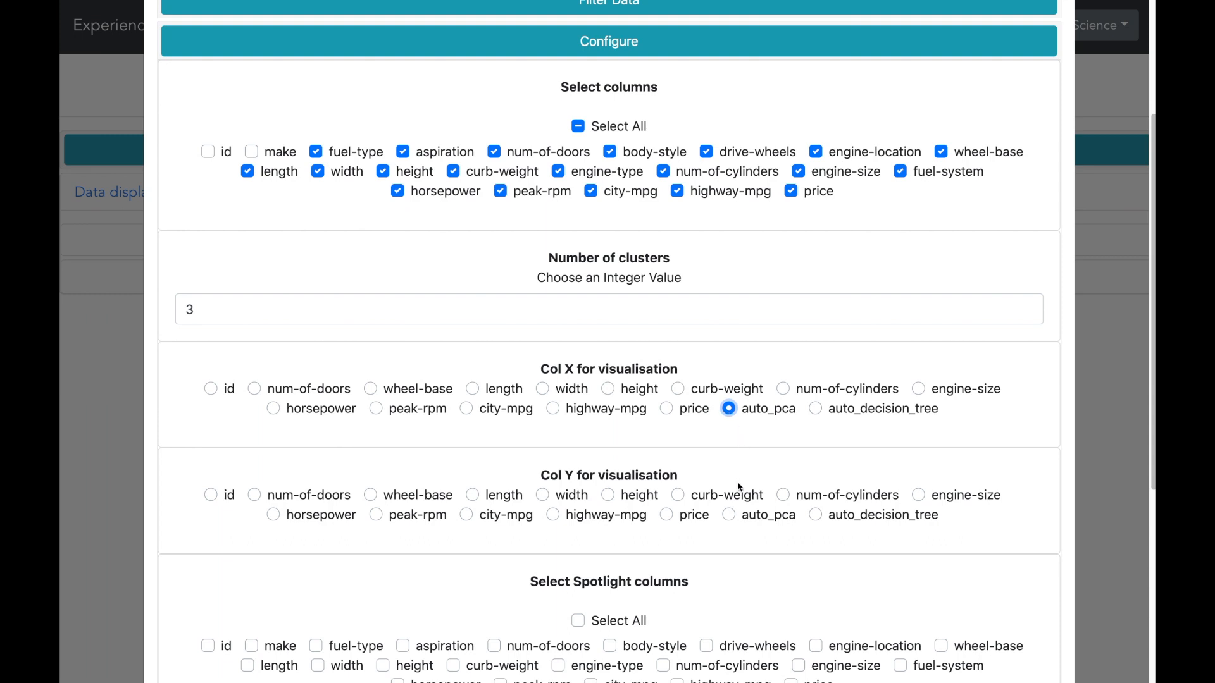
click(729, 516)
- Choose price, engine-size, num-of-cylinders and curb-weight as the spotlight columns
scroll(747, 545, down, 1)
scroll(746, 545, down, 2)
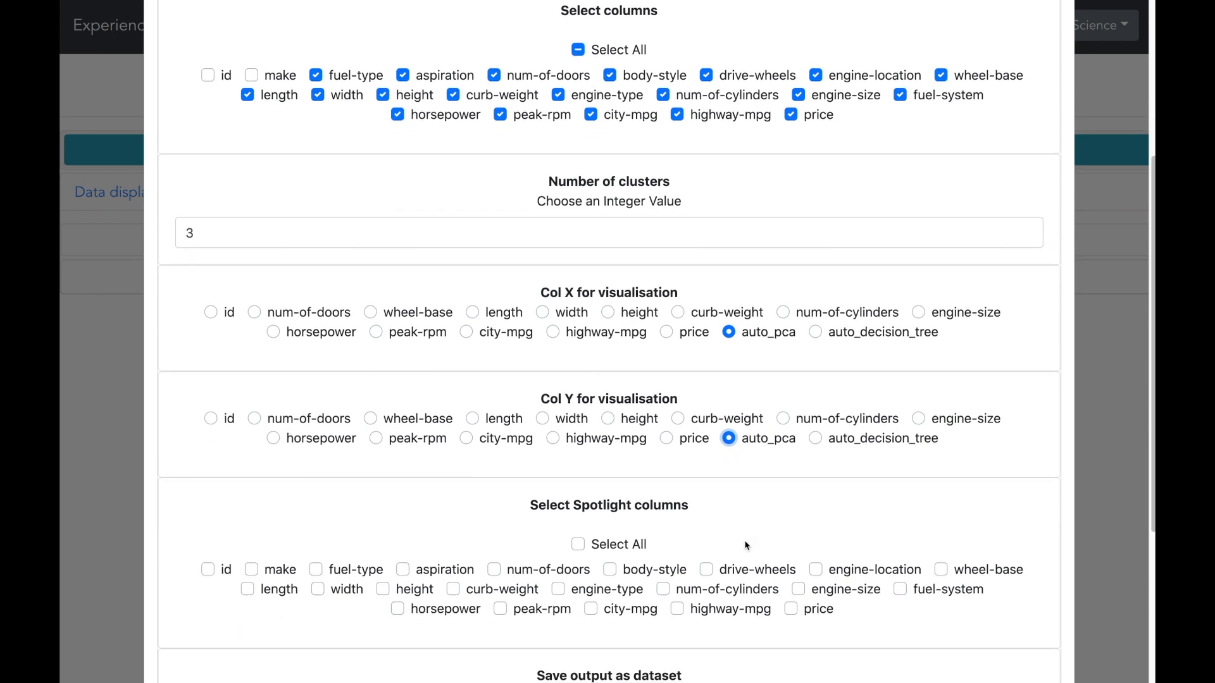
scroll(747, 548, down, 2)
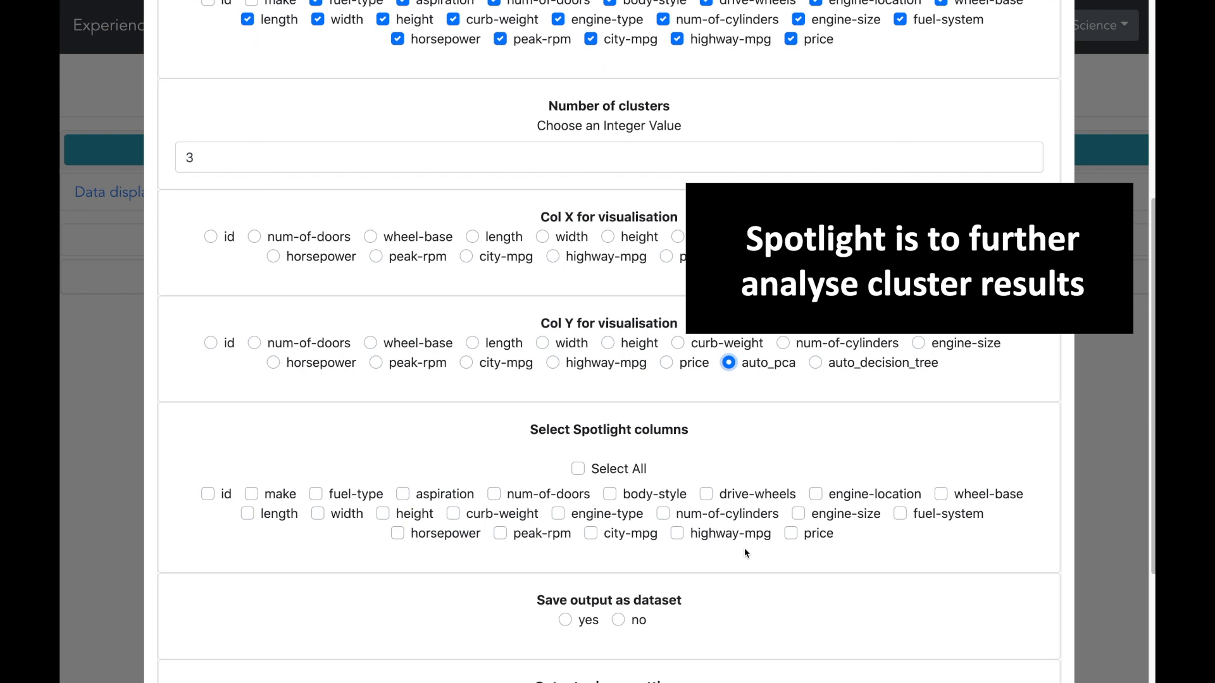
click(790, 538)
click(800, 516)
click(663, 515)
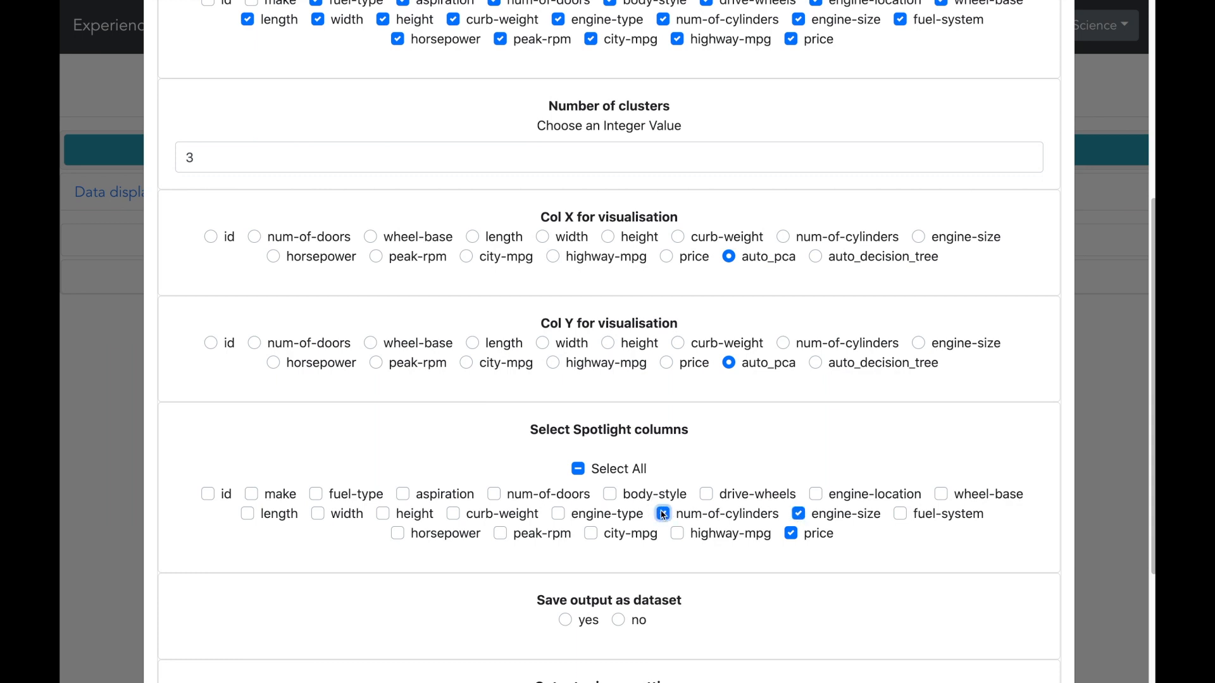
click(453, 514)
- Save the clustering output as a dataset with sharable privacy and run the analysis
scroll(477, 572, down, 1)
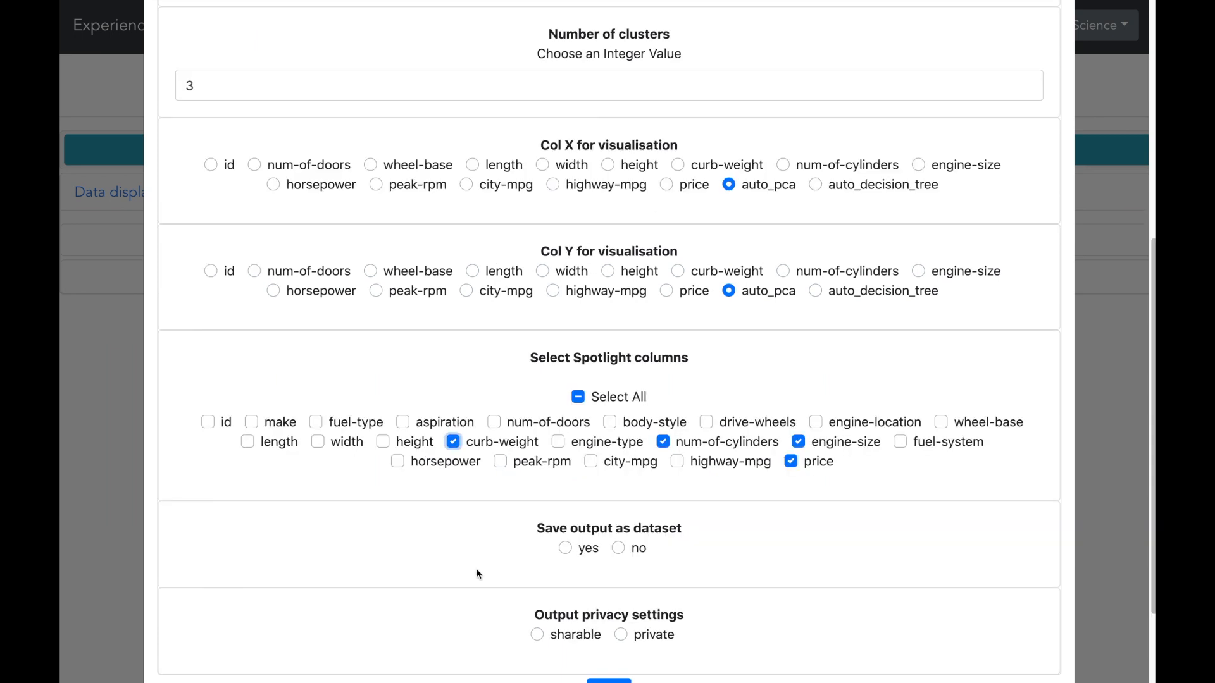
click(565, 549)
scroll(515, 538, down, 1)
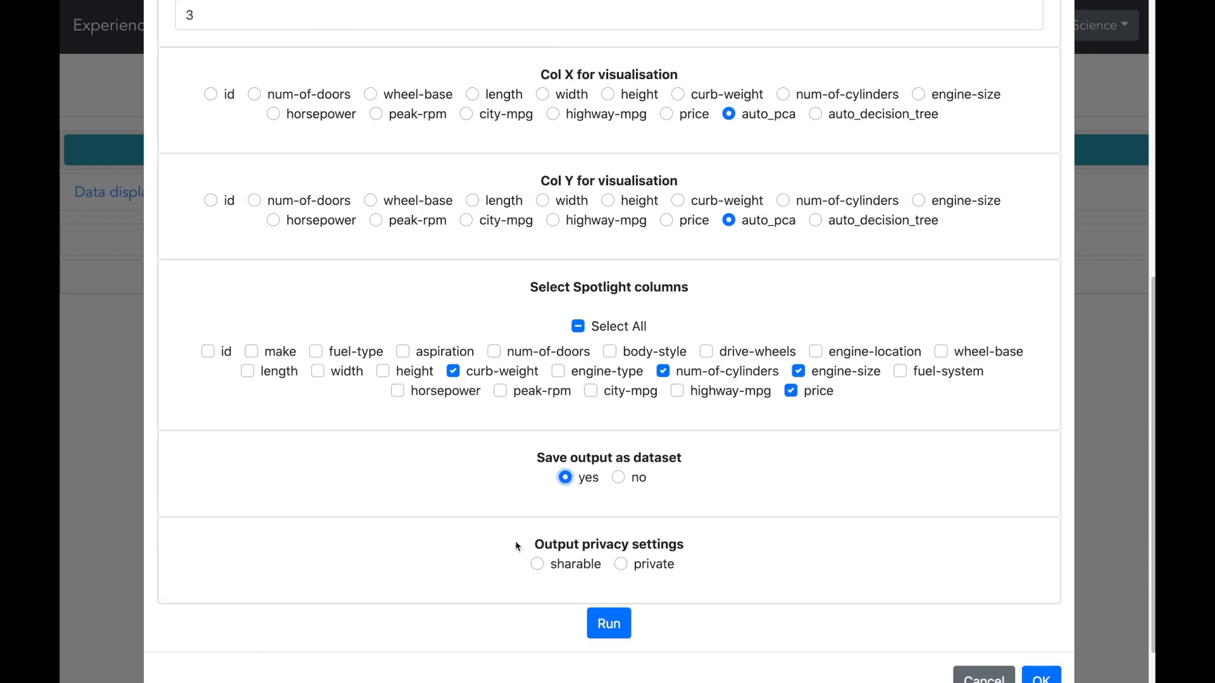
click(537, 565)
click(606, 628)
scroll(682, 617, down, 1)
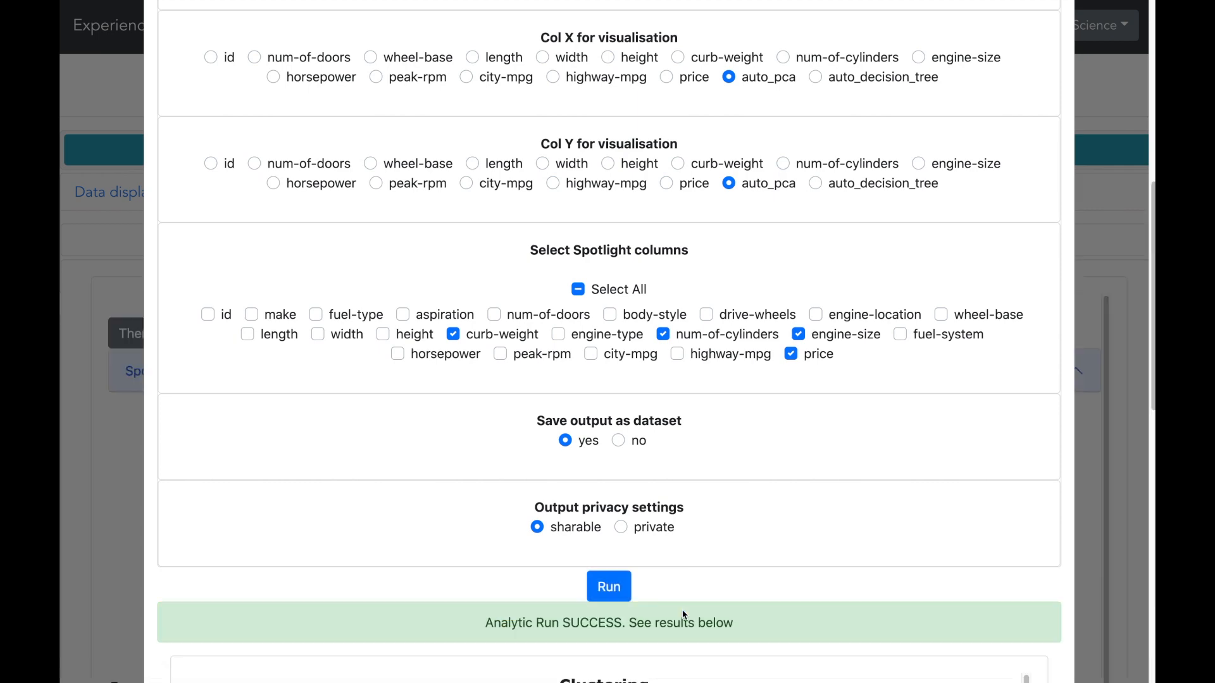
- Accept the clustering results and view the three clusters in the scatter plot on the page
scroll(855, 500, down, 3)
scroll(1064, 557, down, 10)
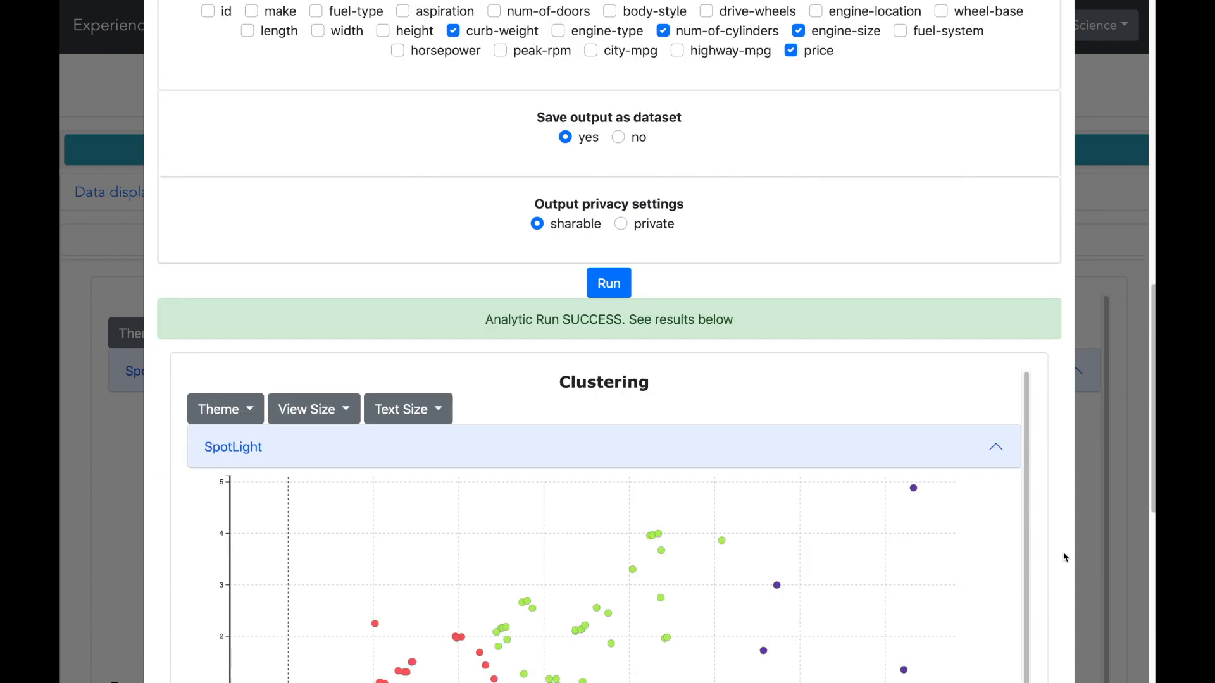
click(1049, 636)
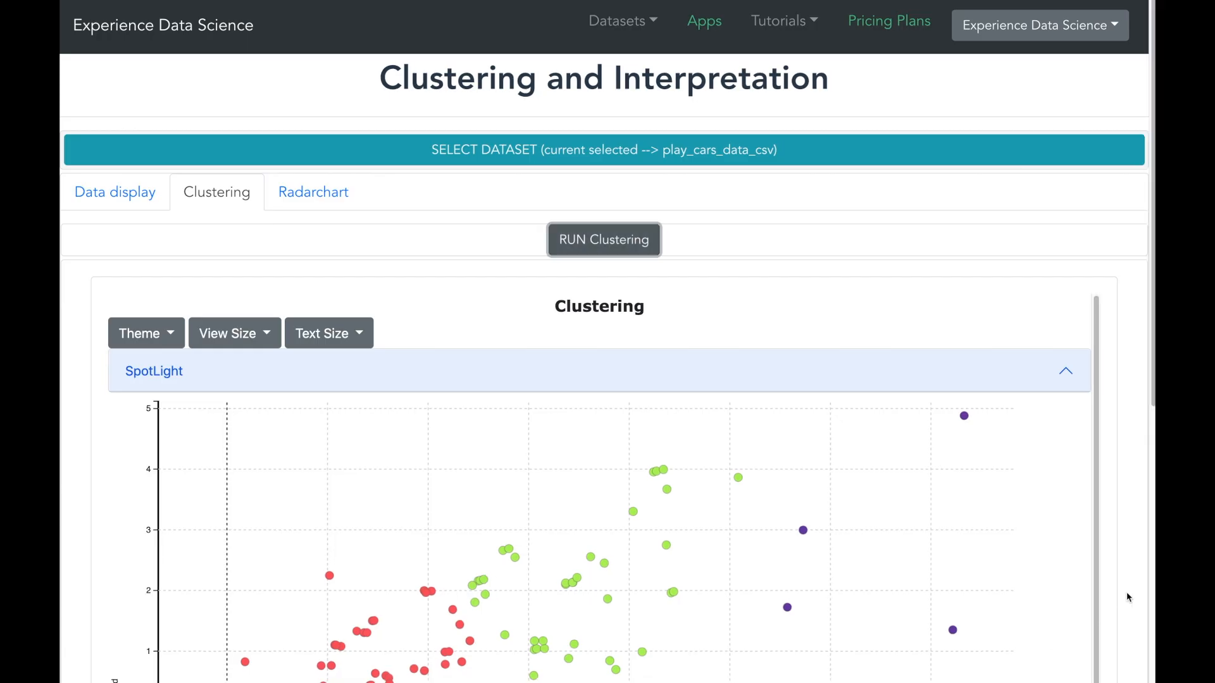
scroll(1121, 594, down, 3)
scroll(1122, 595, down, 2)
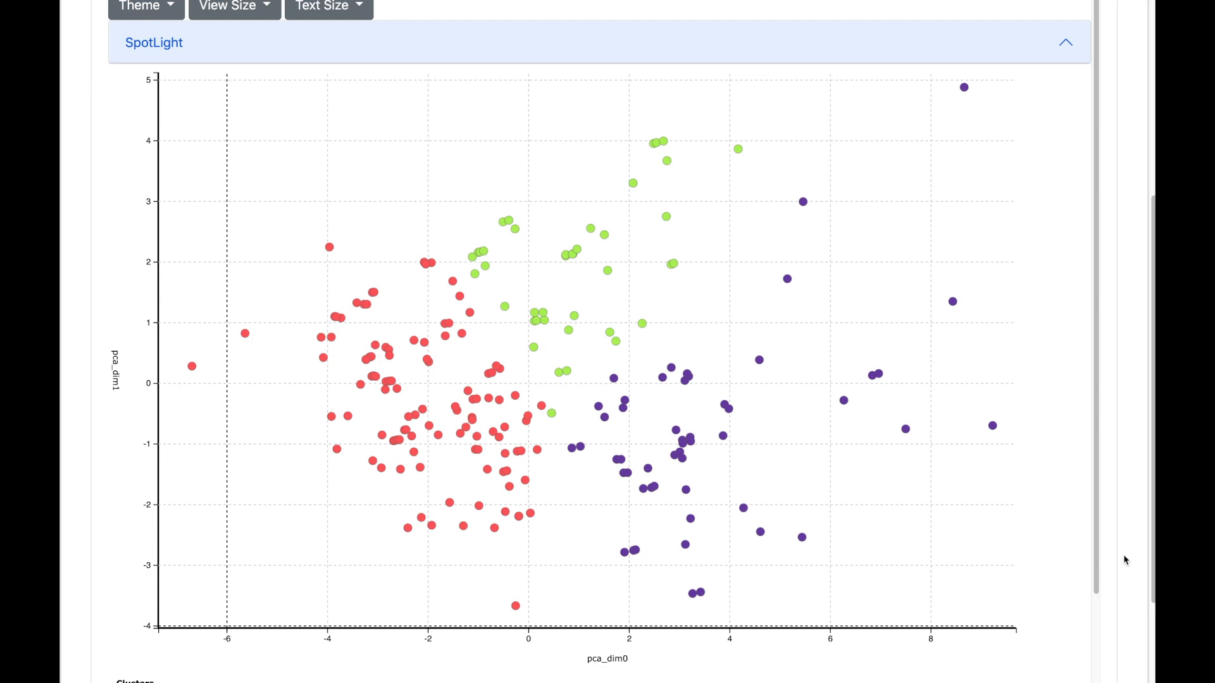
scroll(1125, 560, up, 5)
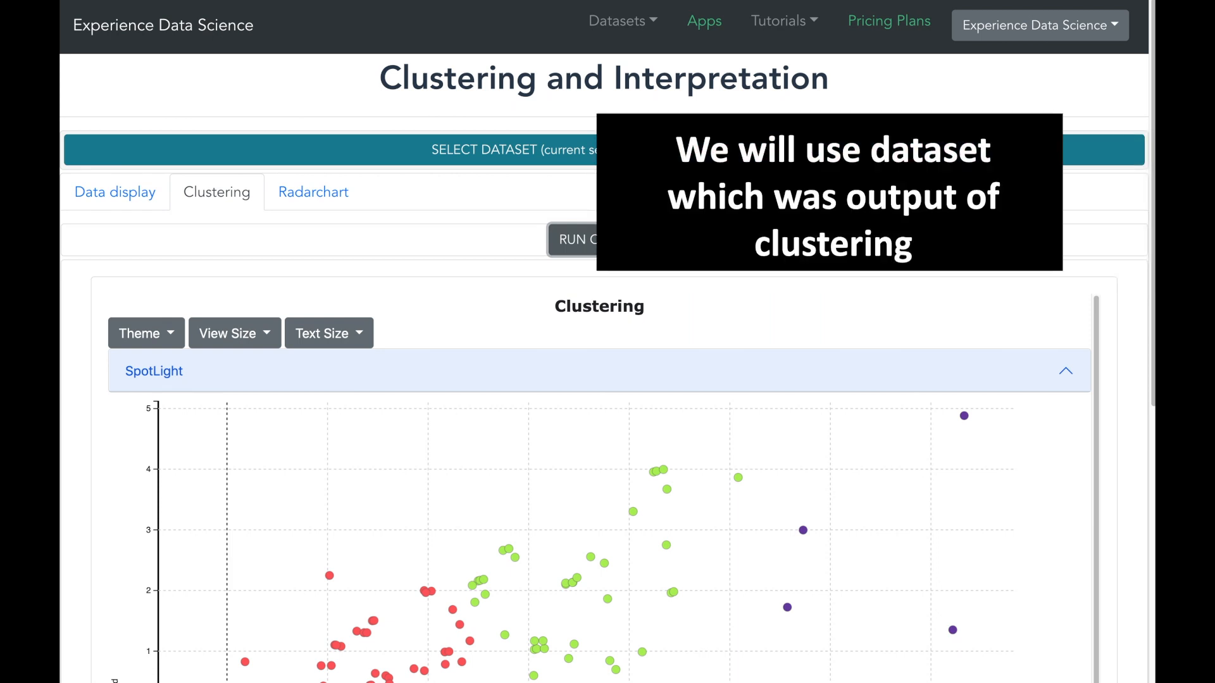
- Refresh the dataset list and select play_cars_data_csv_output_clustering as the current dataset
click(786, 162)
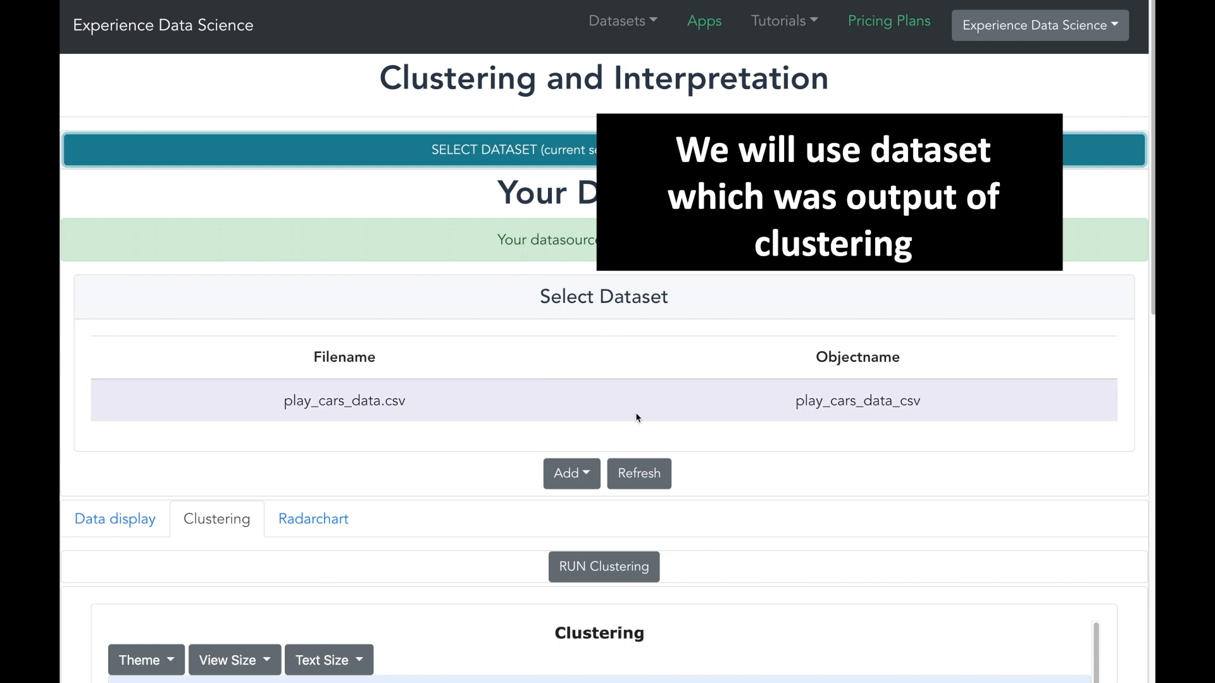
click(653, 477)
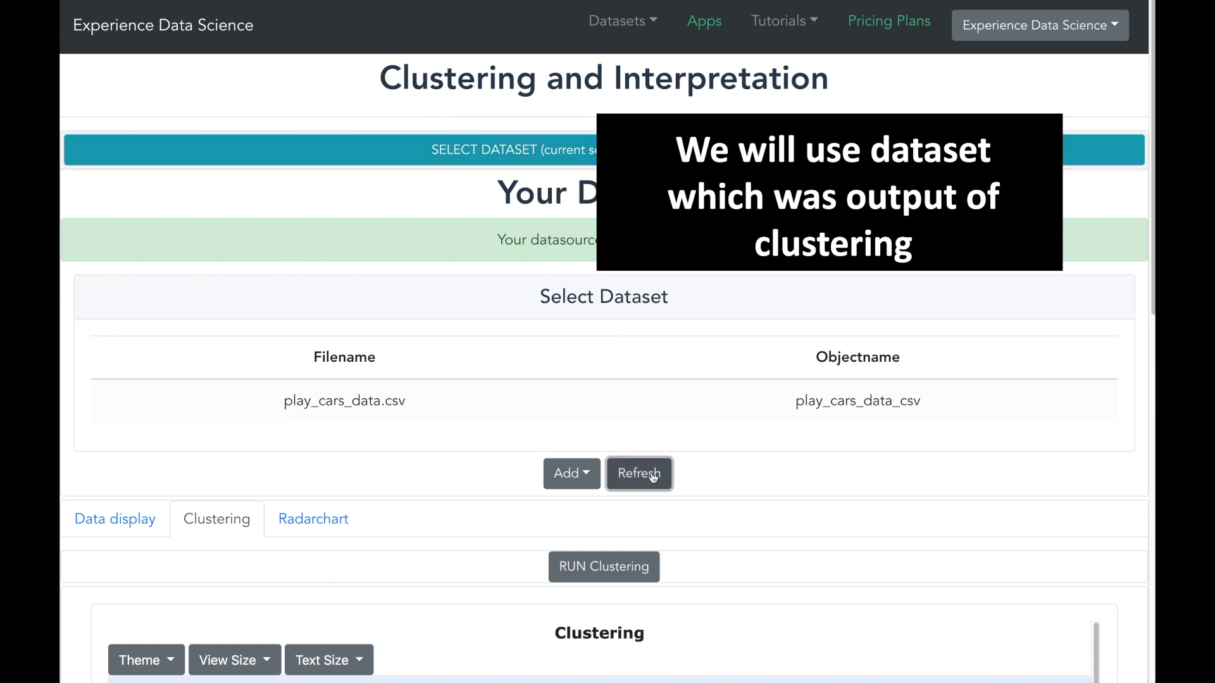
click(510, 449)
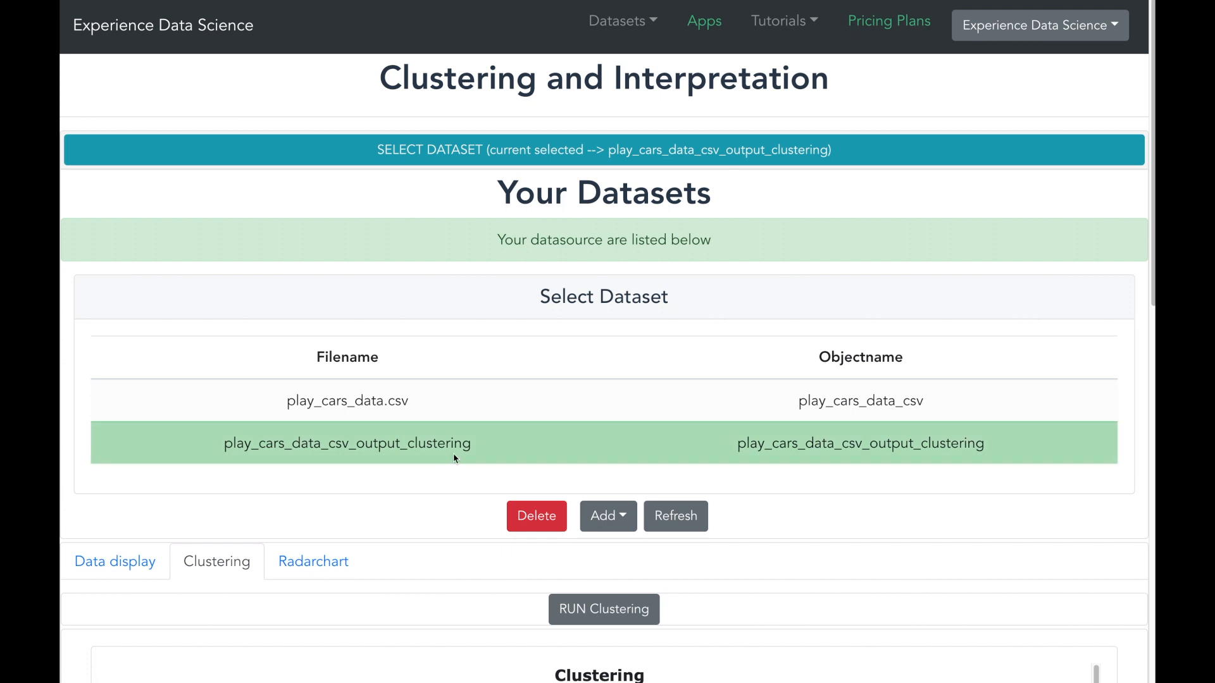
click(427, 162)
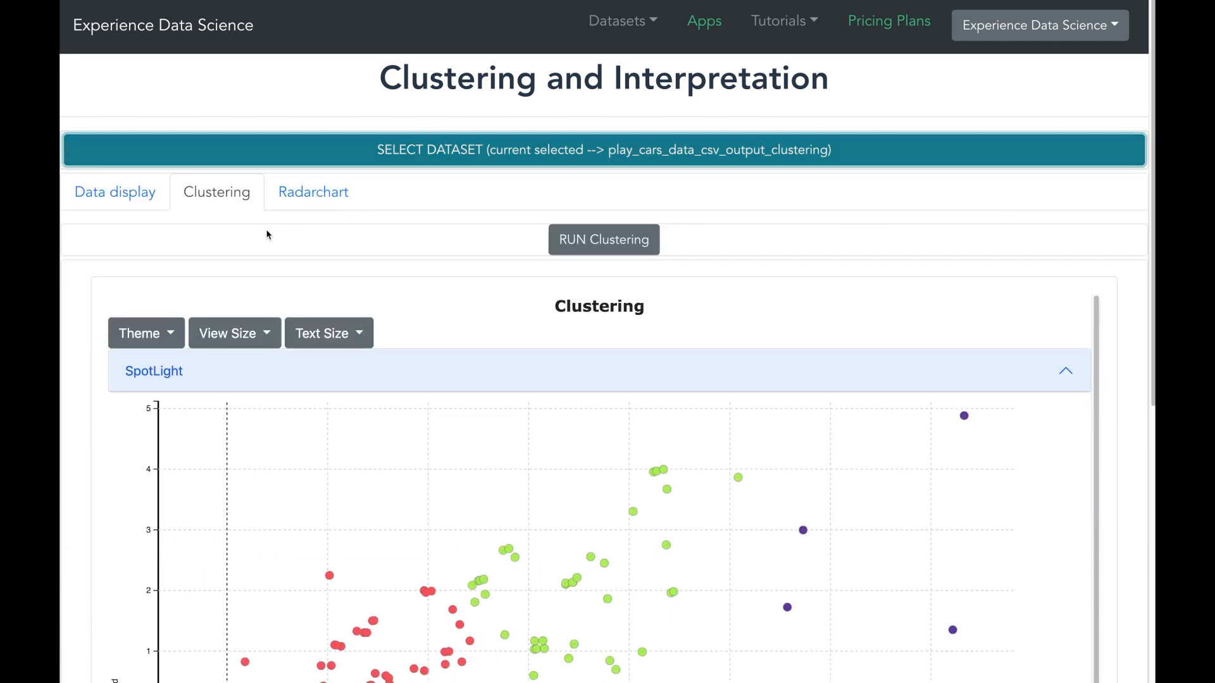
- Run a sharable data display of the clustering output with all columns and accept the result
click(120, 199)
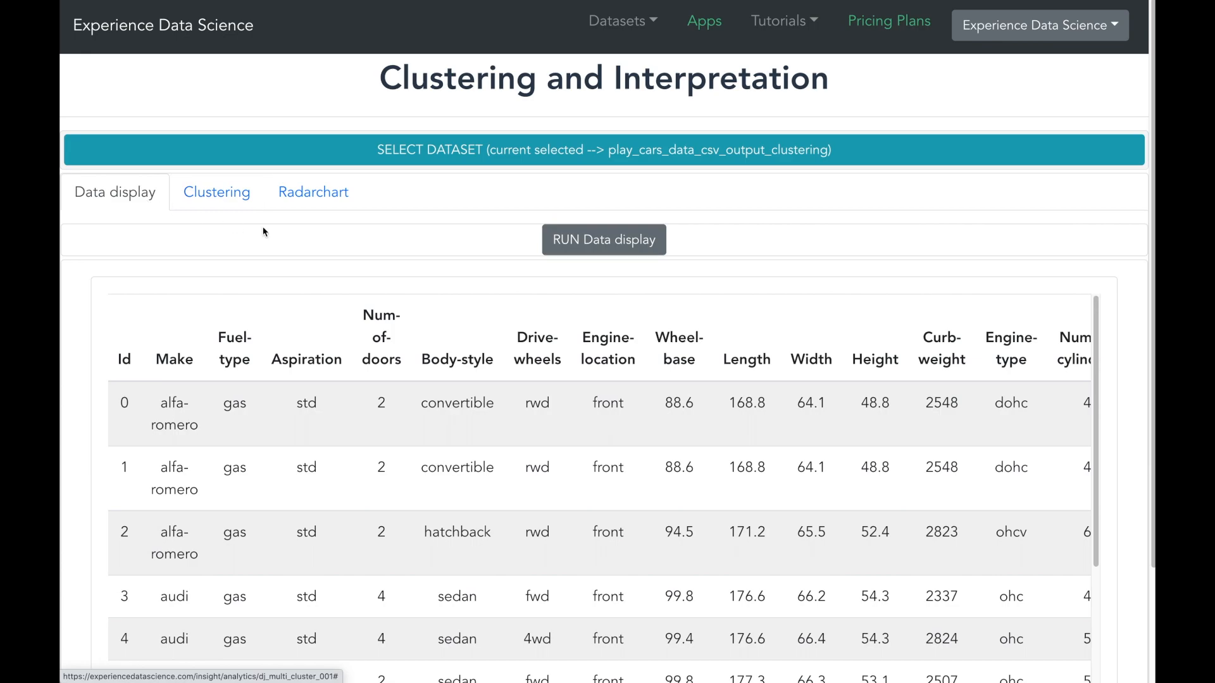
click(578, 248)
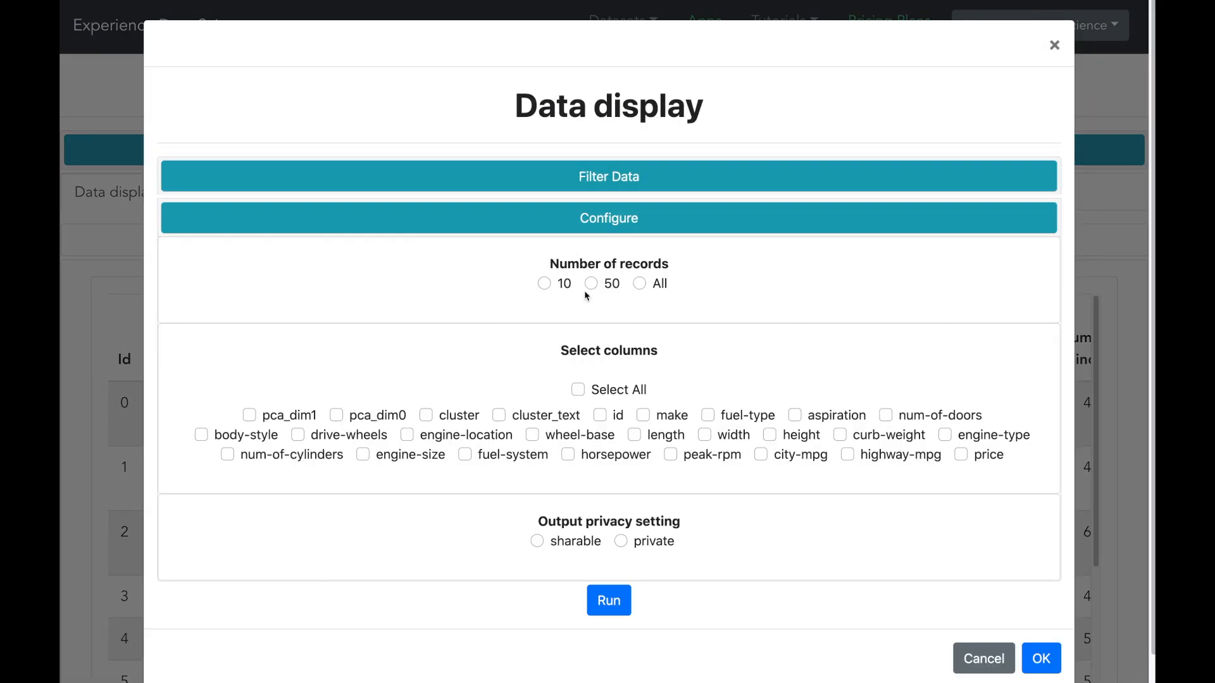
click(581, 392)
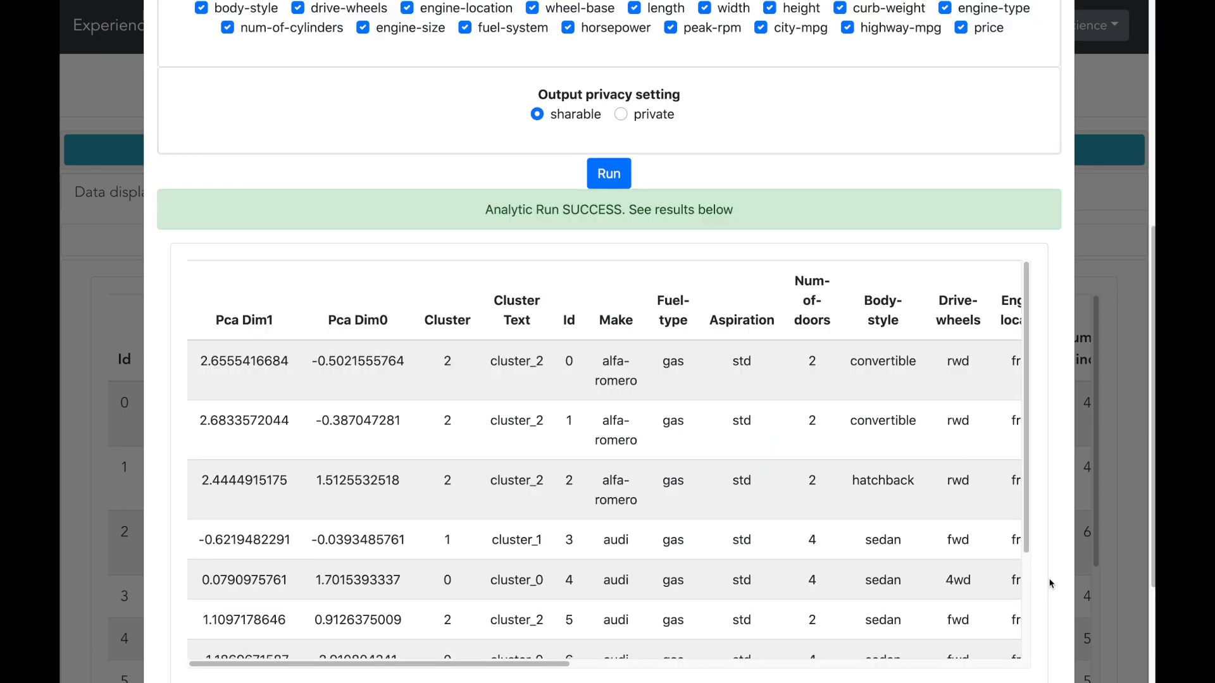
scroll(1051, 606, down, 3)
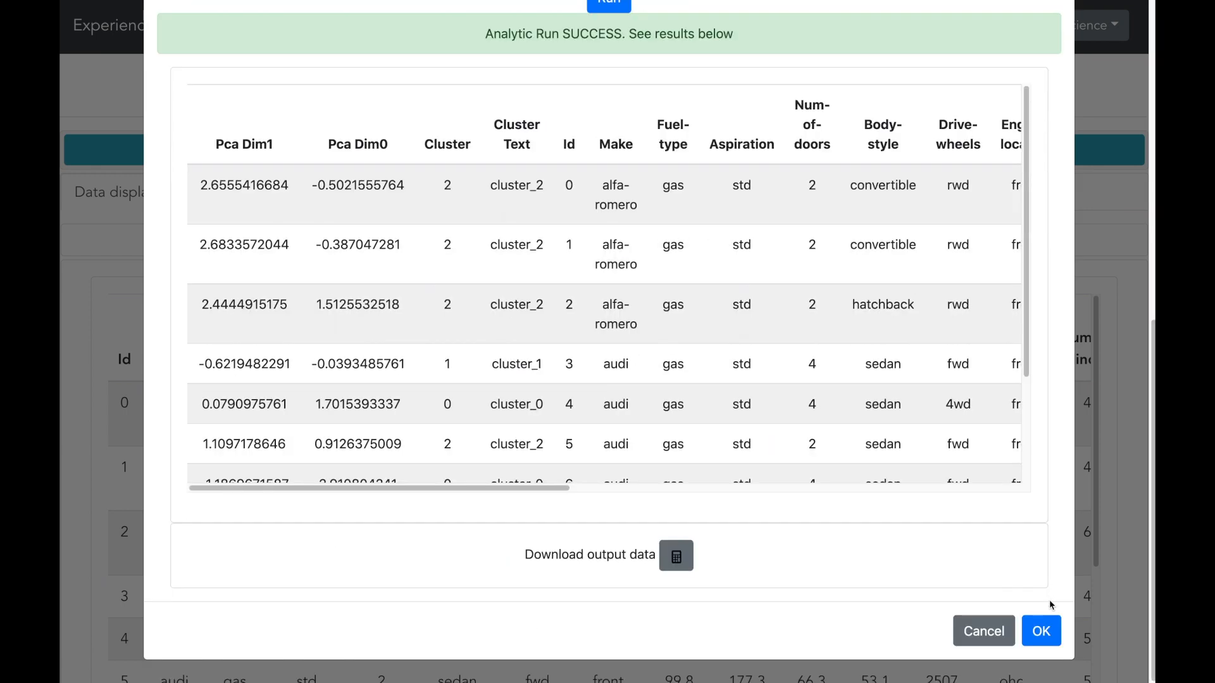
click(1041, 631)
- Set up a radar chart grouped by cluster_text, using all value columns except pca_dim1, pca_dim0, cluster and id
click(347, 195)
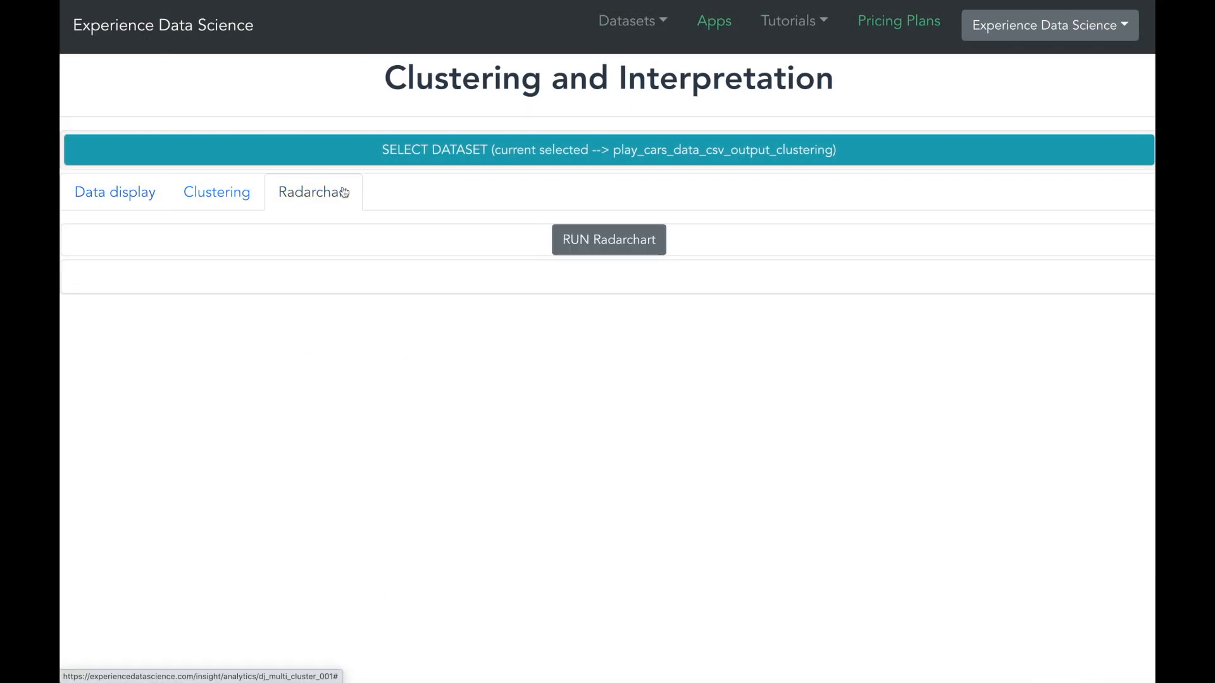
click(570, 251)
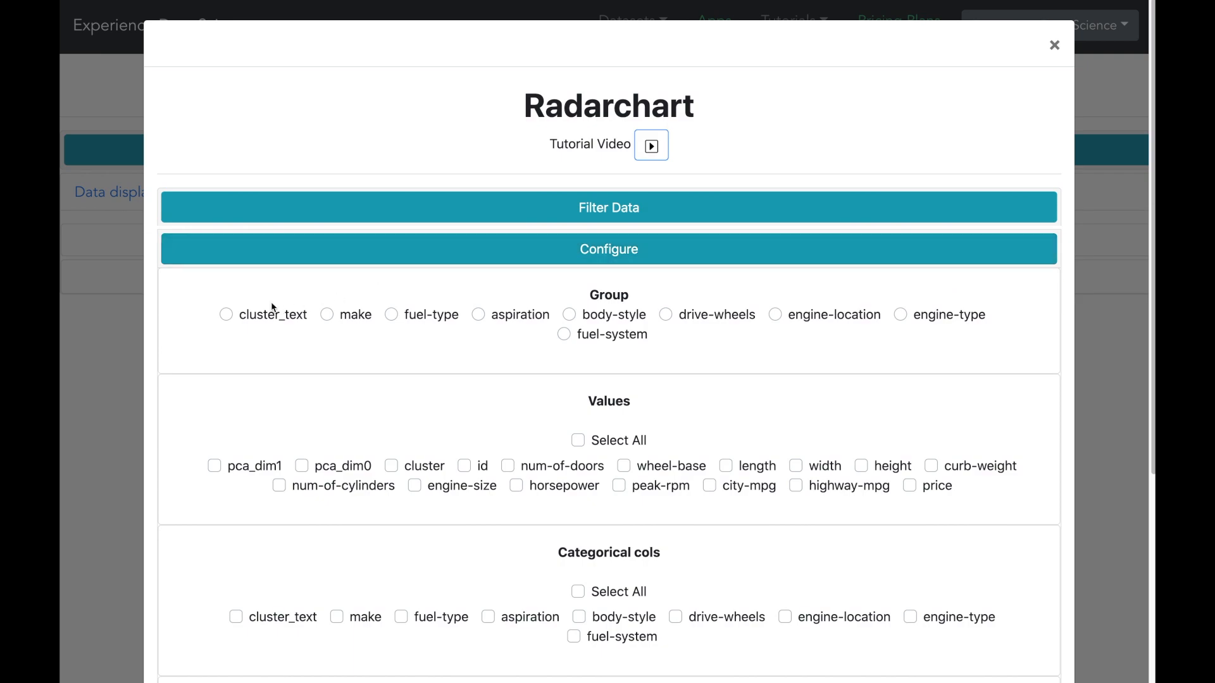
click(227, 316)
click(578, 441)
click(465, 468)
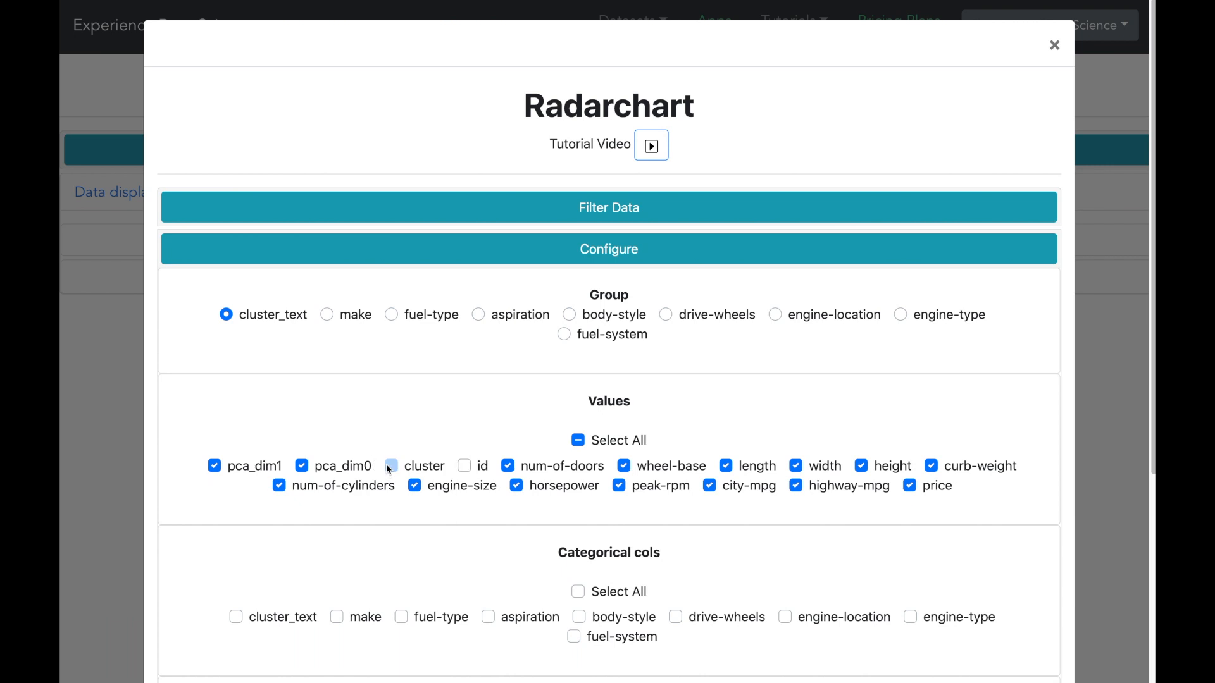
click(302, 466)
click(215, 466)
- Include all categorical columns in the radar chart except cluster_text and make
scroll(247, 510, down, 3)
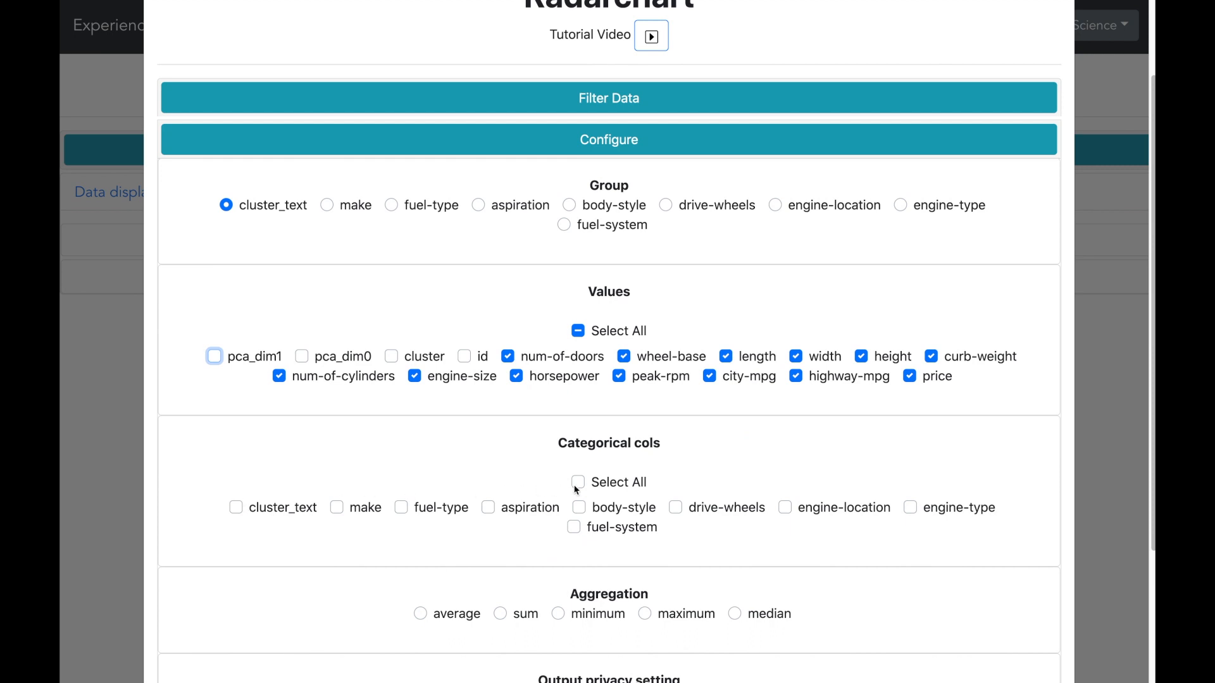
click(575, 484)
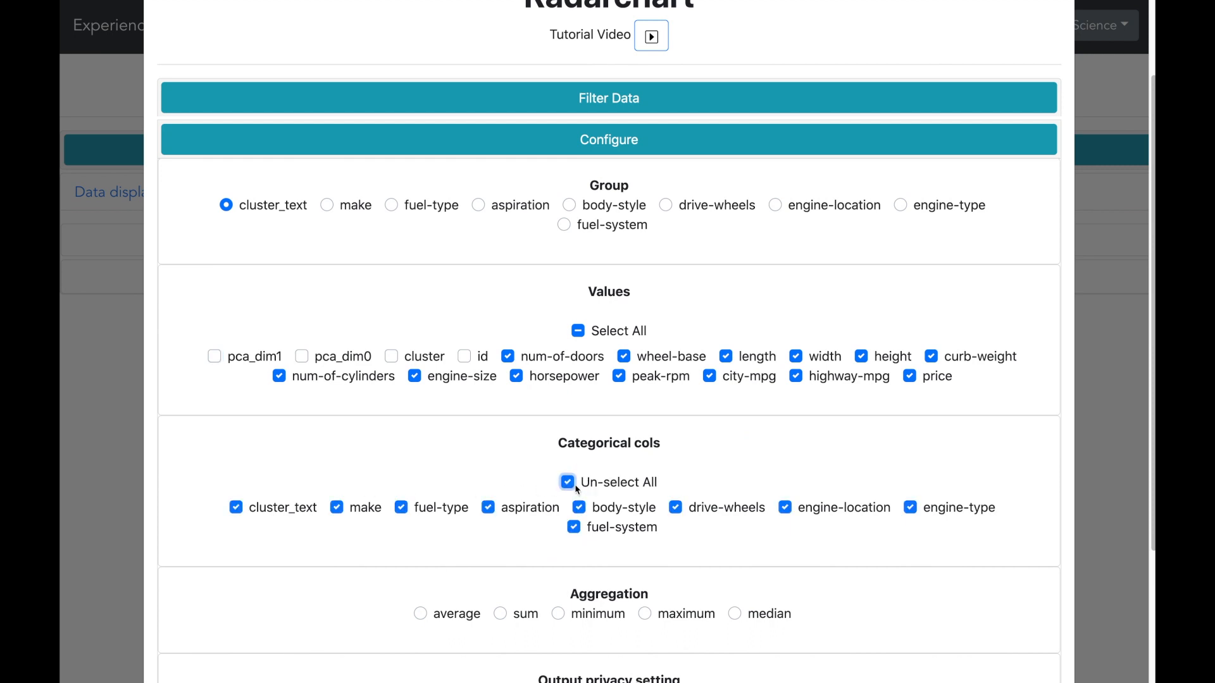
click(336, 508)
click(236, 507)
- Run the radar chart with average aggregation and sharable output privacy, and accept the result
scroll(461, 544, down, 1)
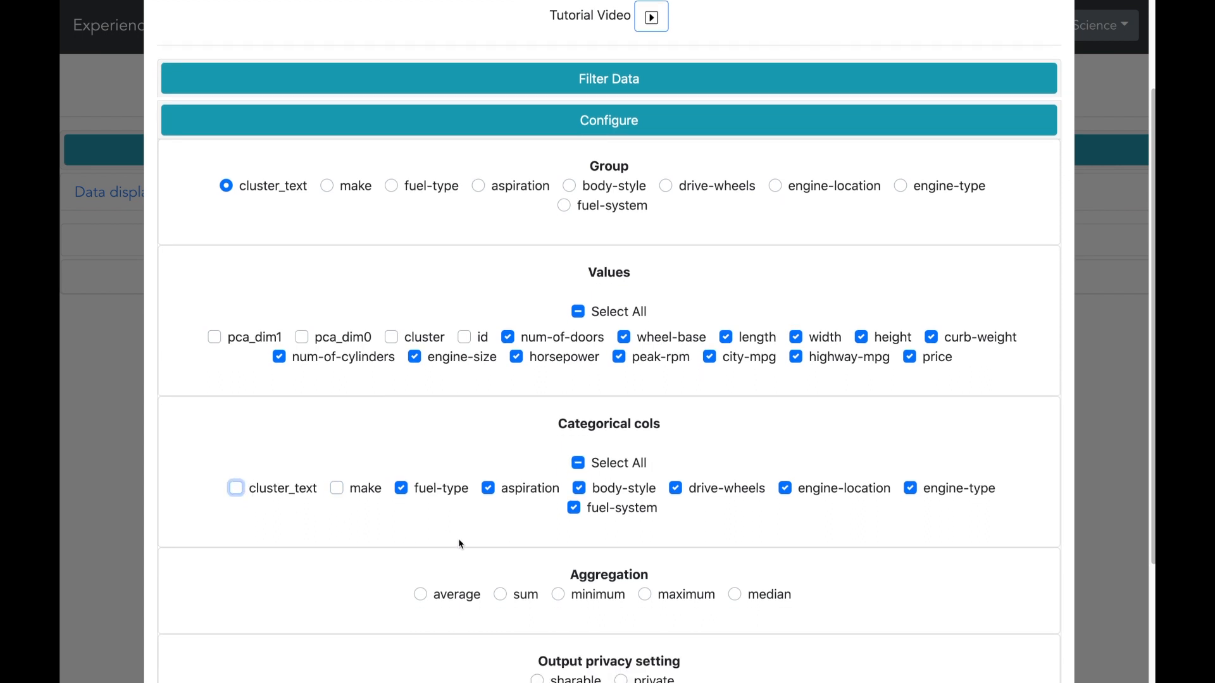
click(420, 597)
scroll(392, 567, down, 2)
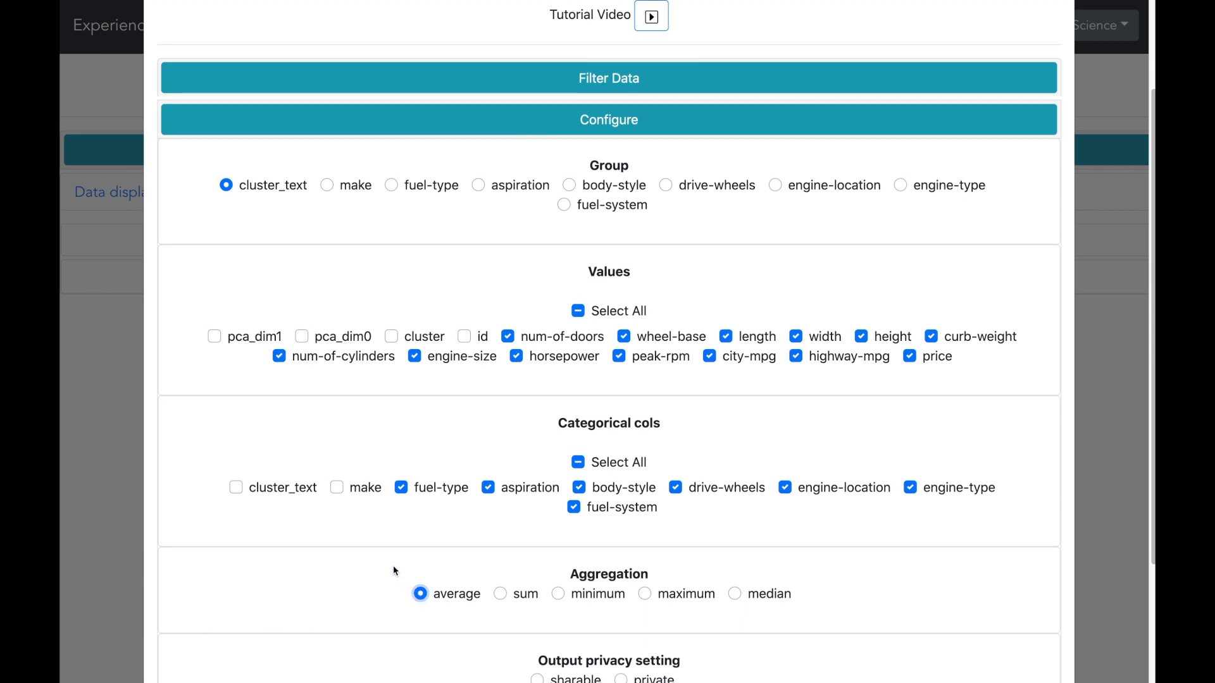
click(538, 608)
scroll(541, 611, down, 2)
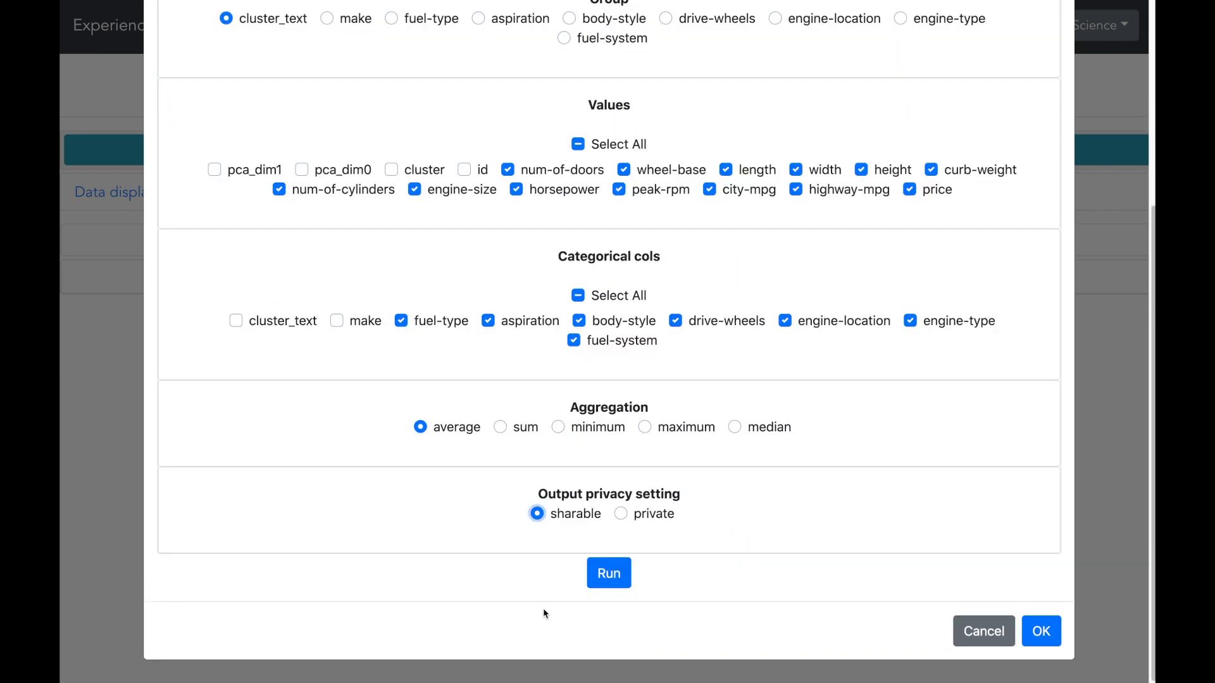
click(608, 573)
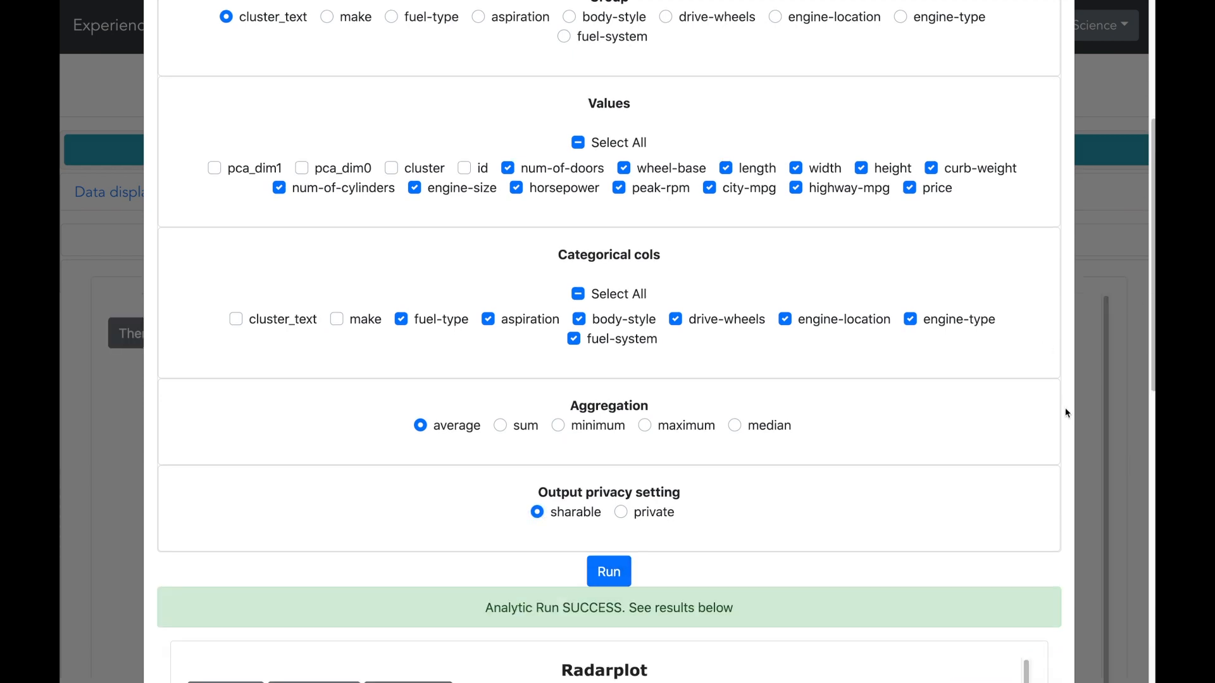
scroll(1065, 413, down, 10)
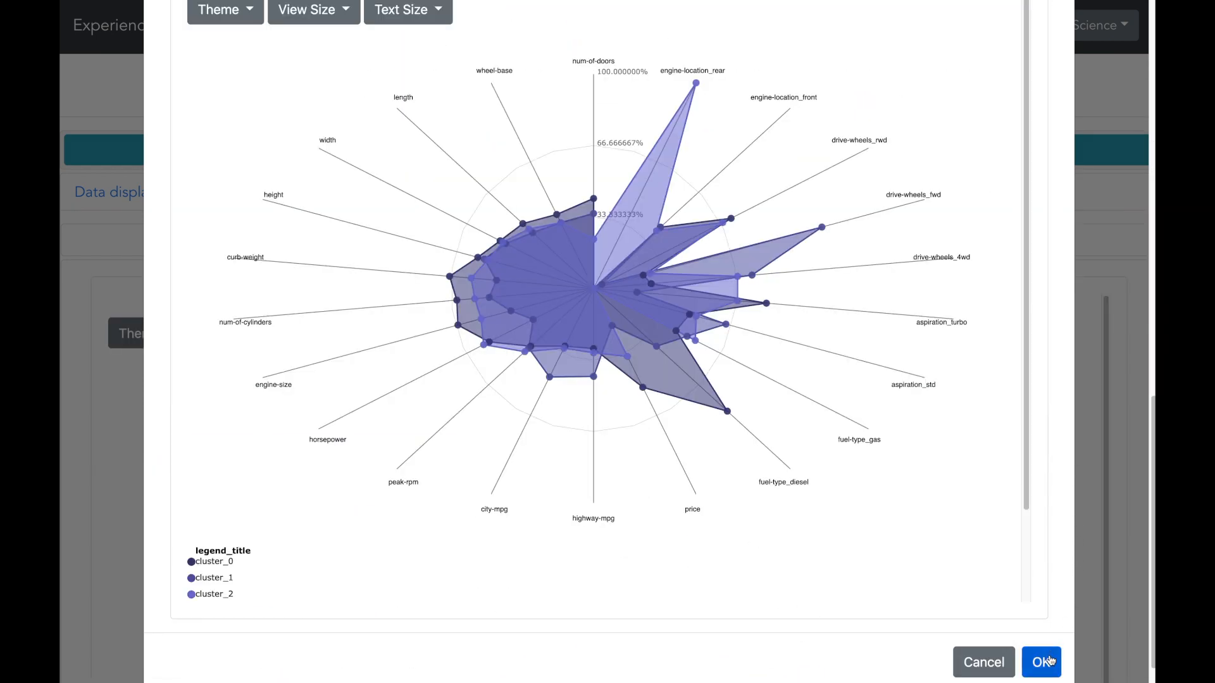
click(1049, 662)
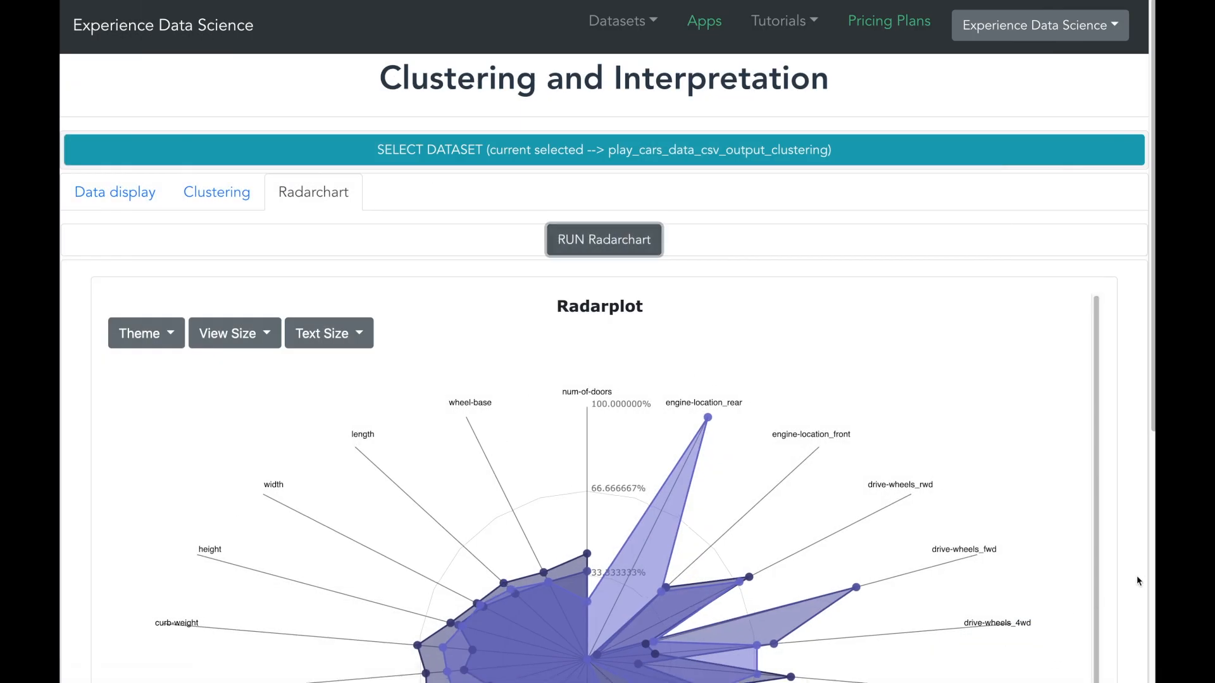
- Apply the Clean Purple Orange theme to the radar plot and set its text size to 24 px
scroll(1143, 576, down, 5)
click(165, 46)
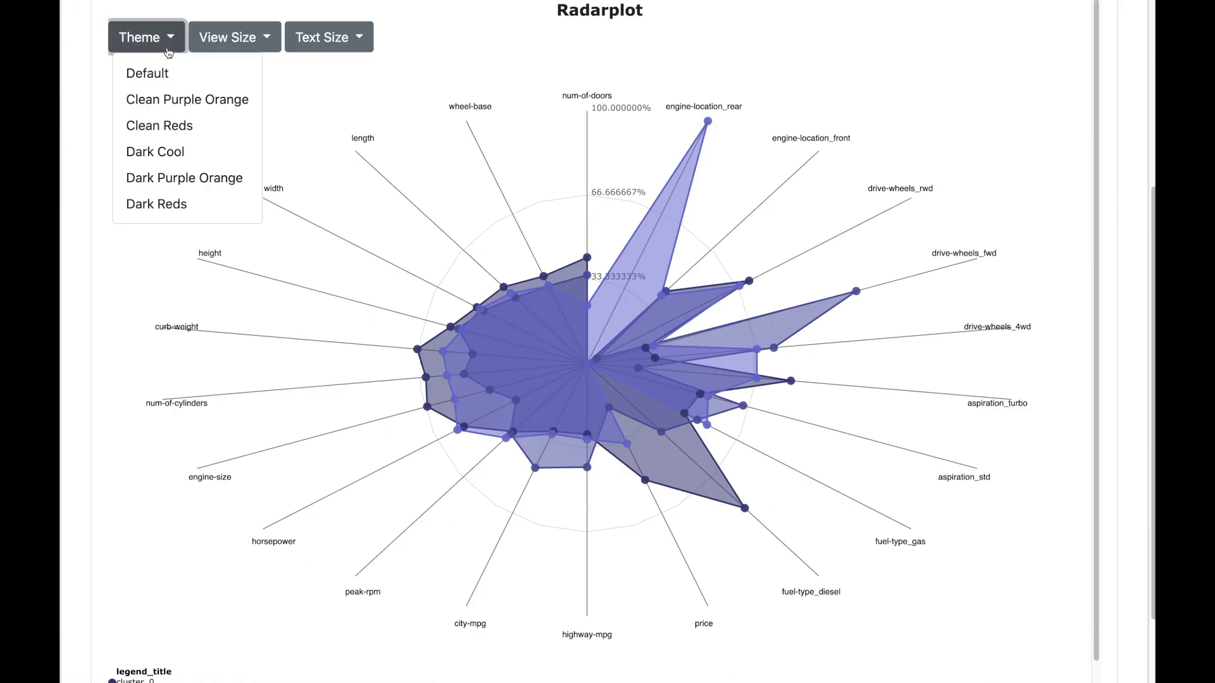
click(174, 98)
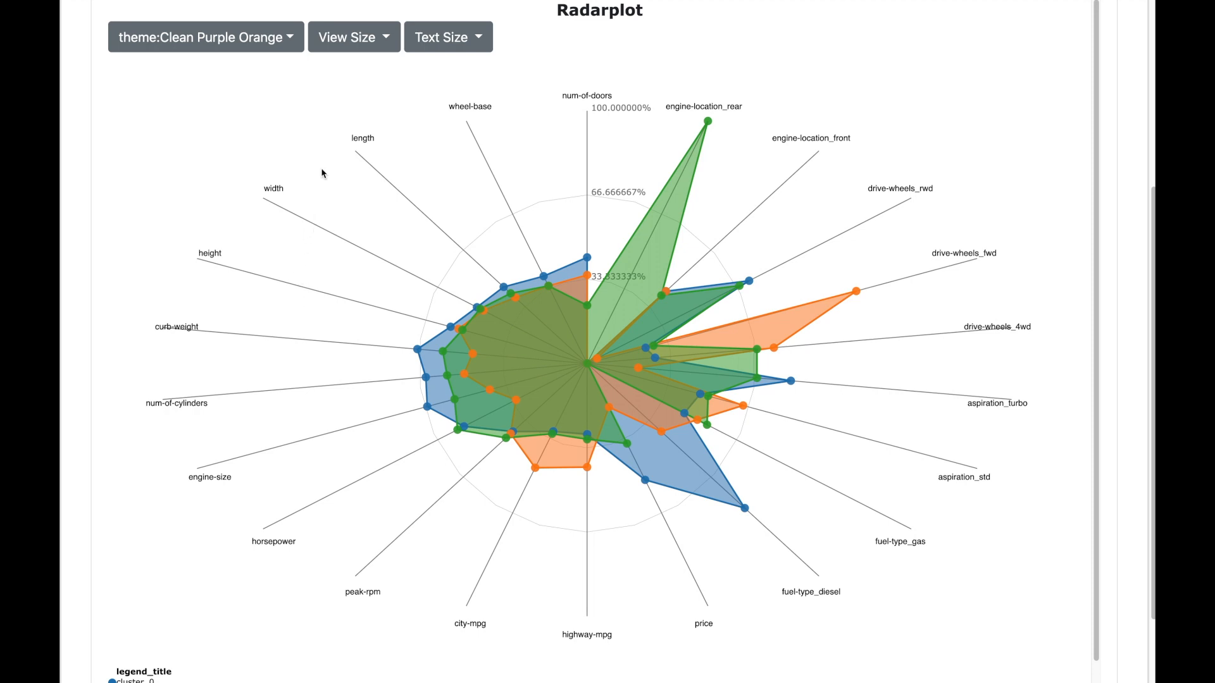
click(438, 50)
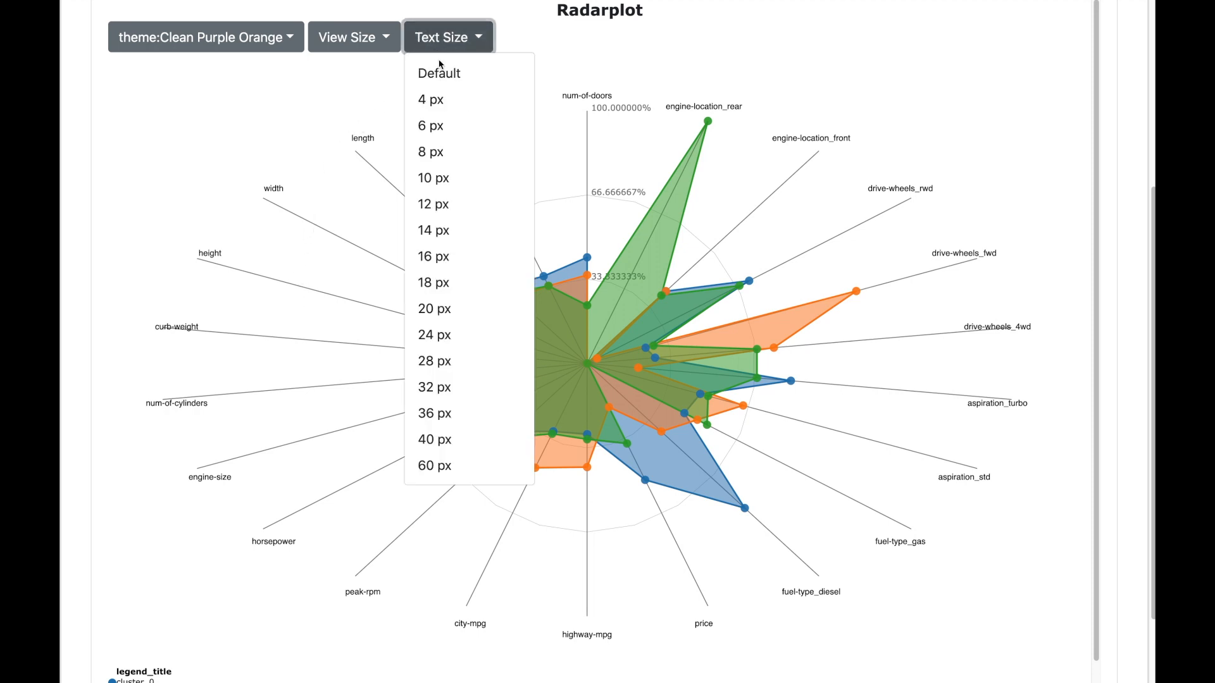
click(440, 332)
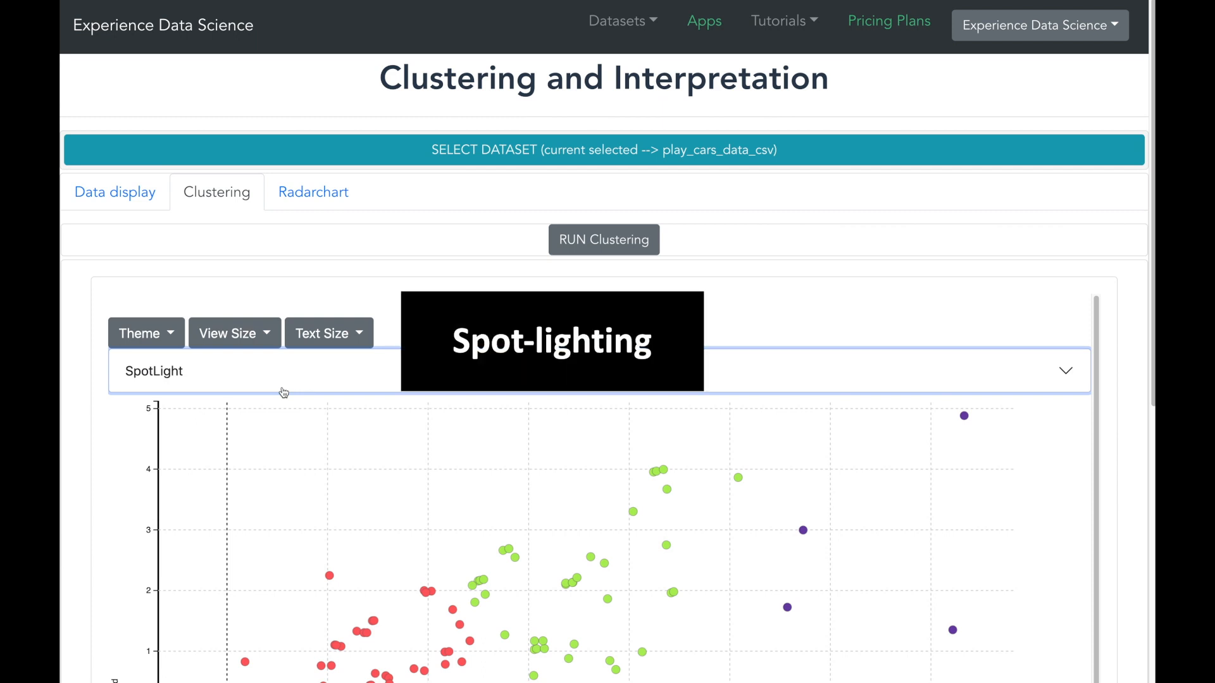
- Expand the spotlight filters of the clustering plot and spotlight cars priced up to 23319
click(295, 382)
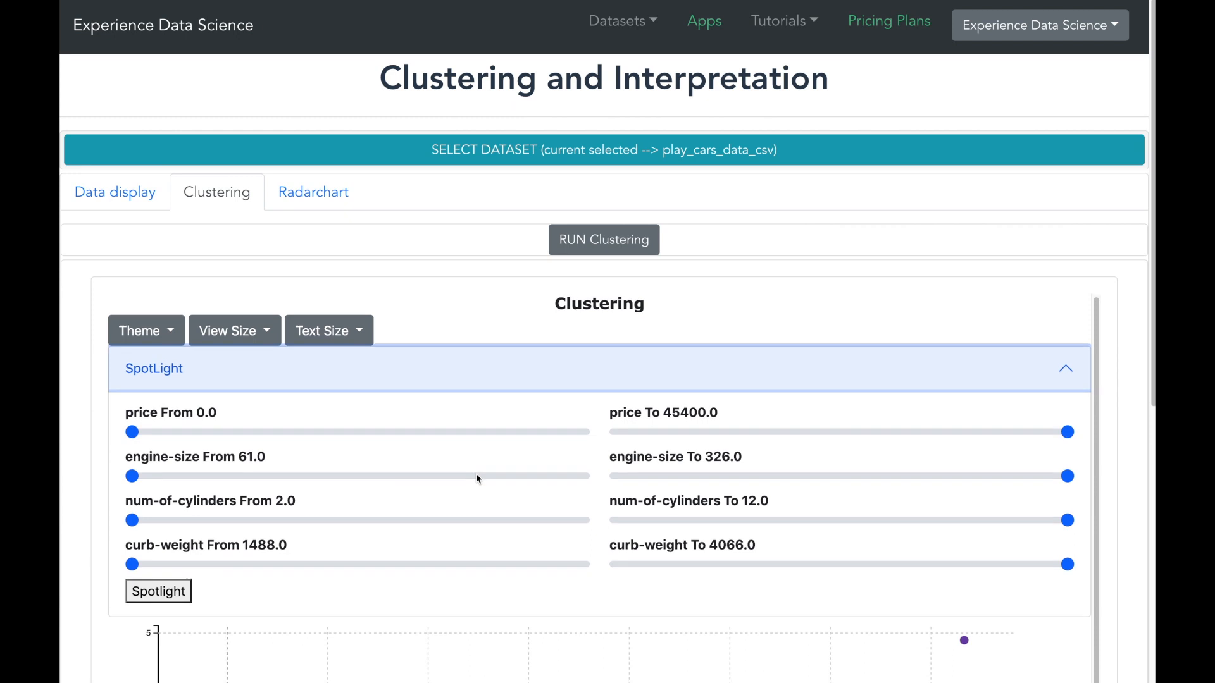
scroll(1123, 454, down, 1)
scroll(1125, 459, down, 5)
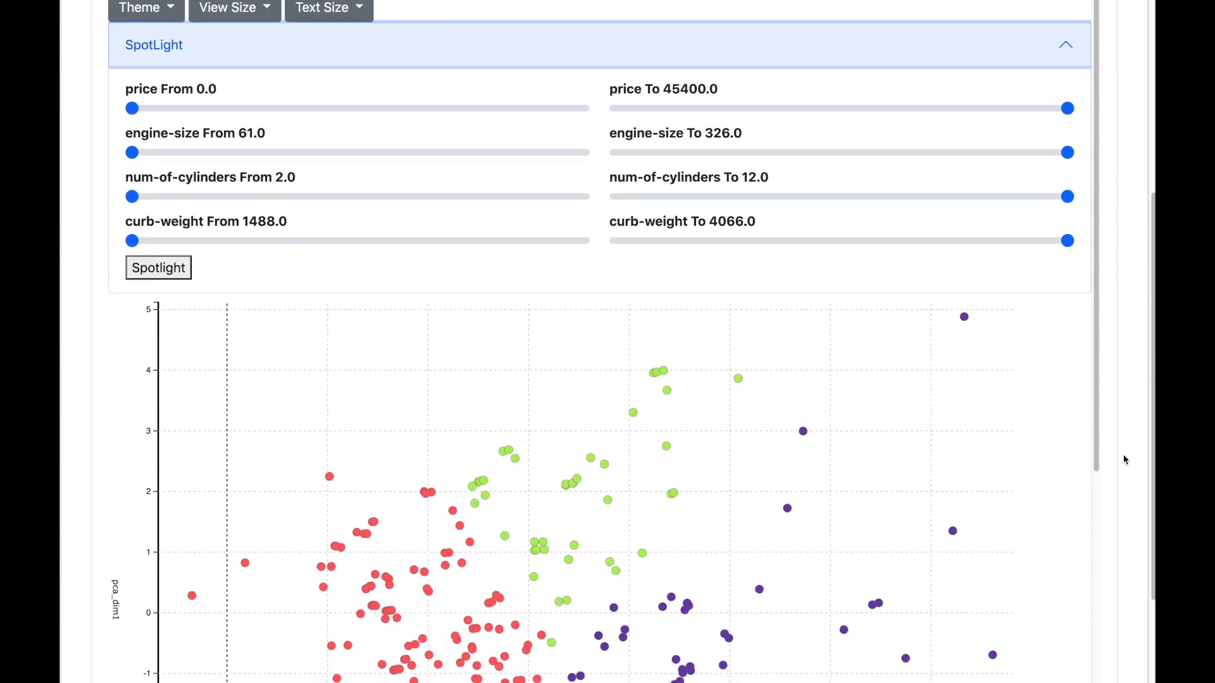
scroll(1125, 459, down, 1)
scroll(1125, 460, down, 1)
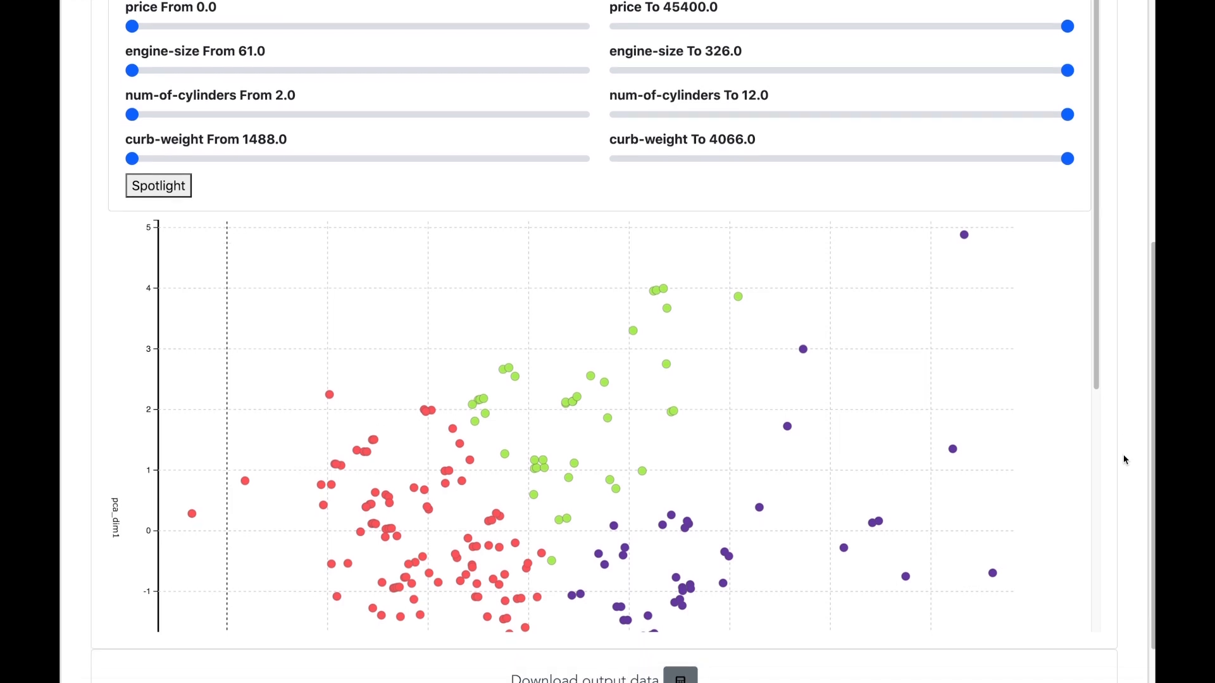
mouse_move(955, 448)
scroll(955, 448, up, 1)
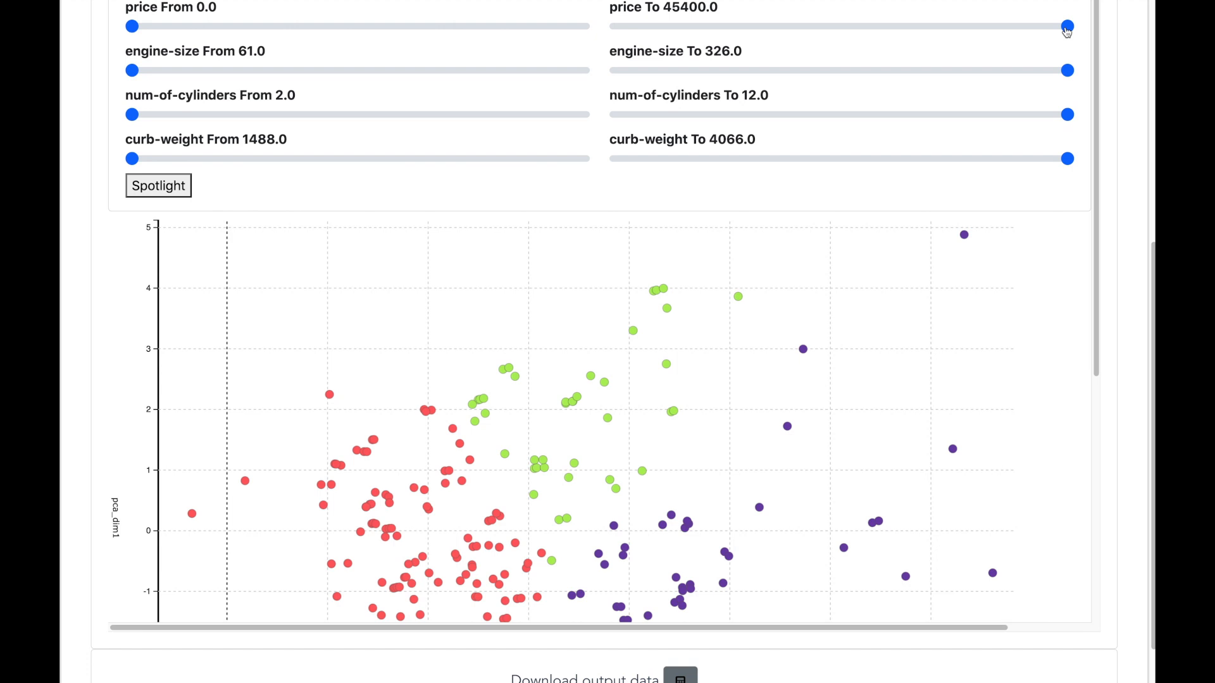
drag(1066, 30, 848, 25)
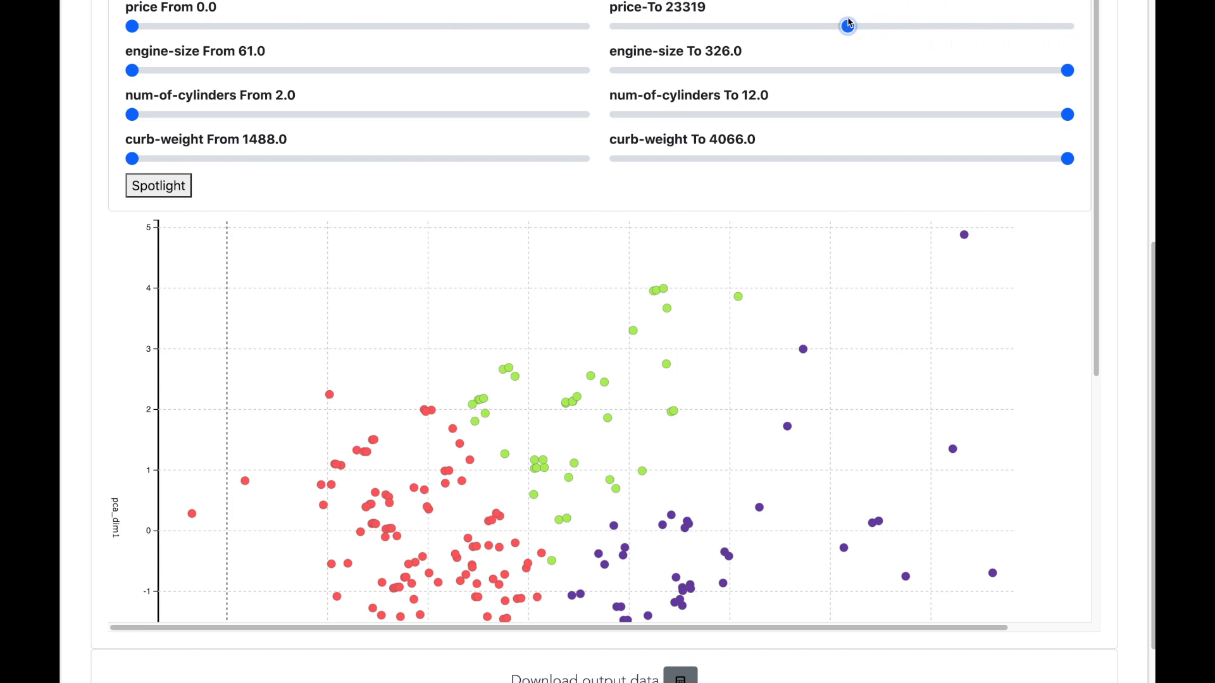
click(190, 186)
- Narrow the spotlight to cars priced up to 17039 and again to those up to 10804
drag(849, 28, 786, 29)
click(175, 189)
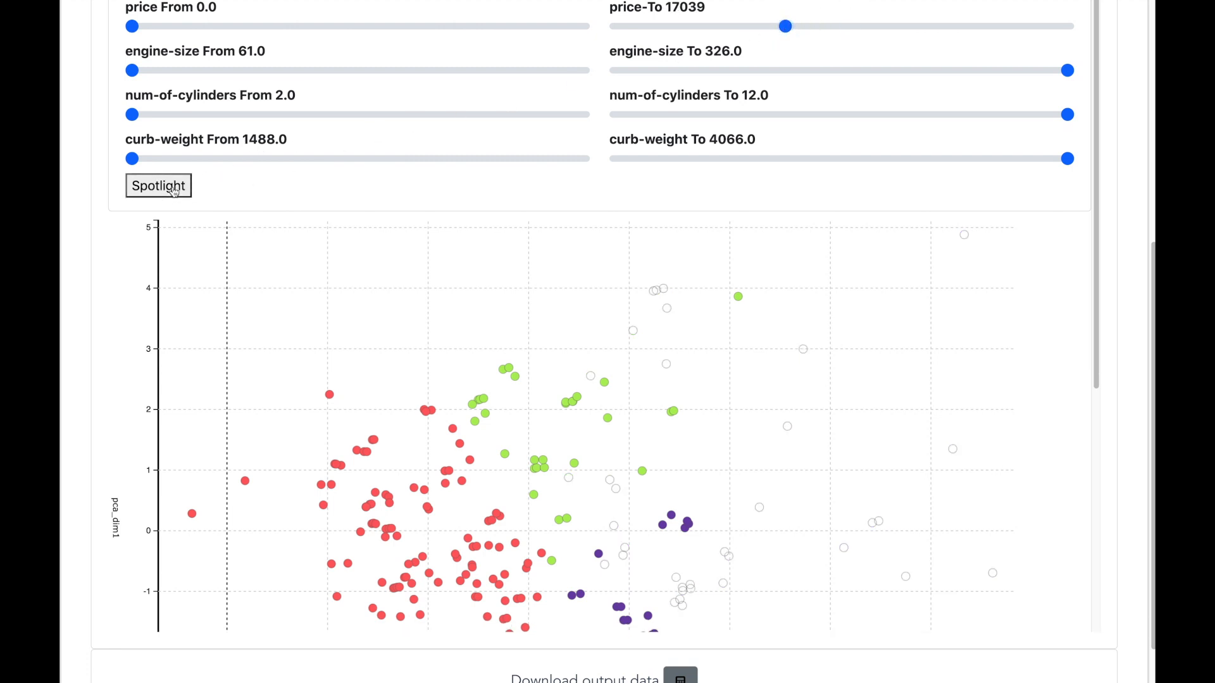
drag(785, 29, 726, 28)
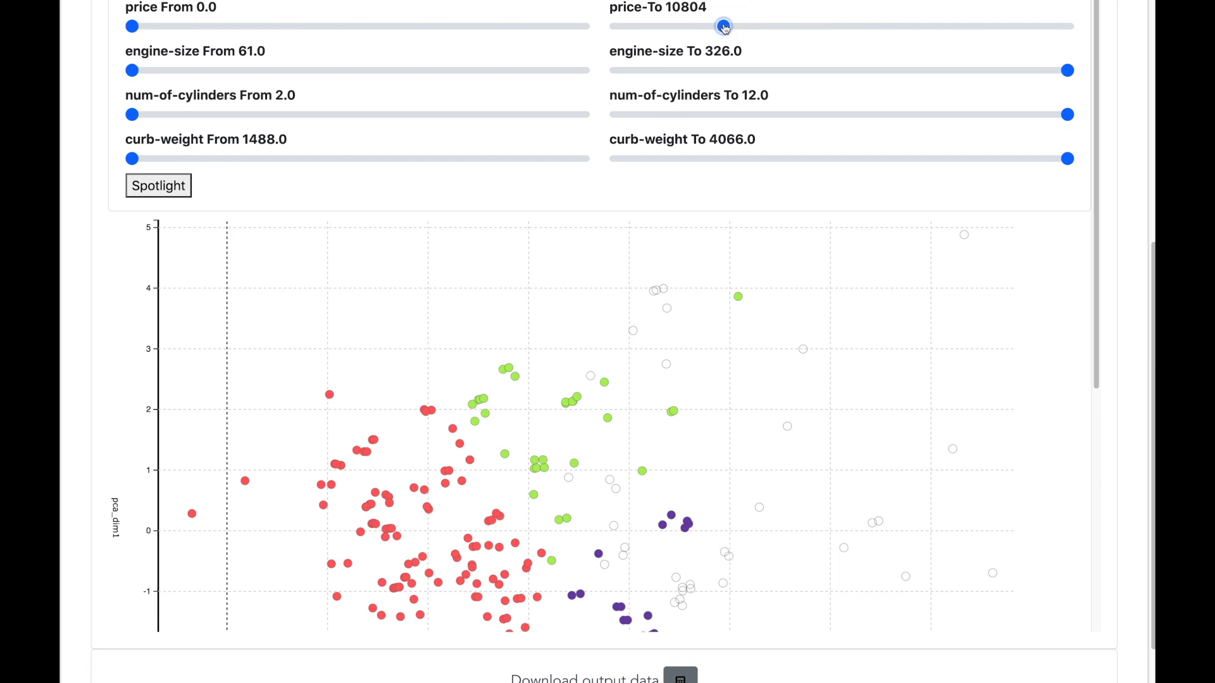
click(169, 192)
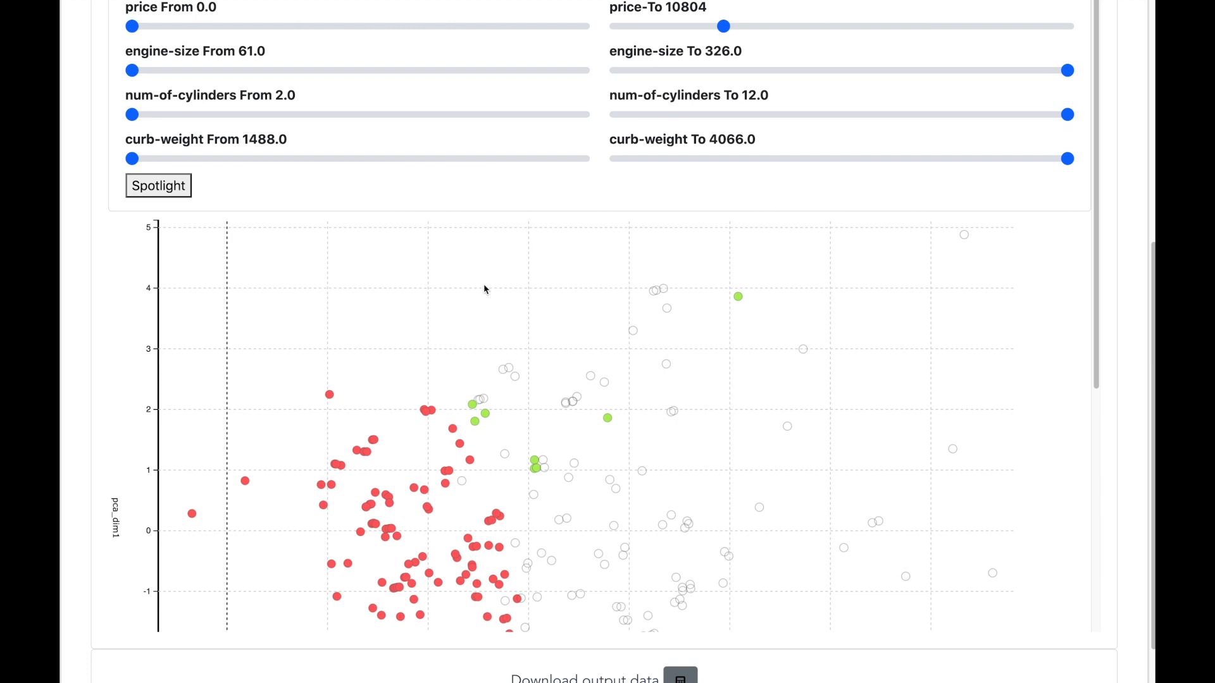
scroll(350, 469, down, 1)
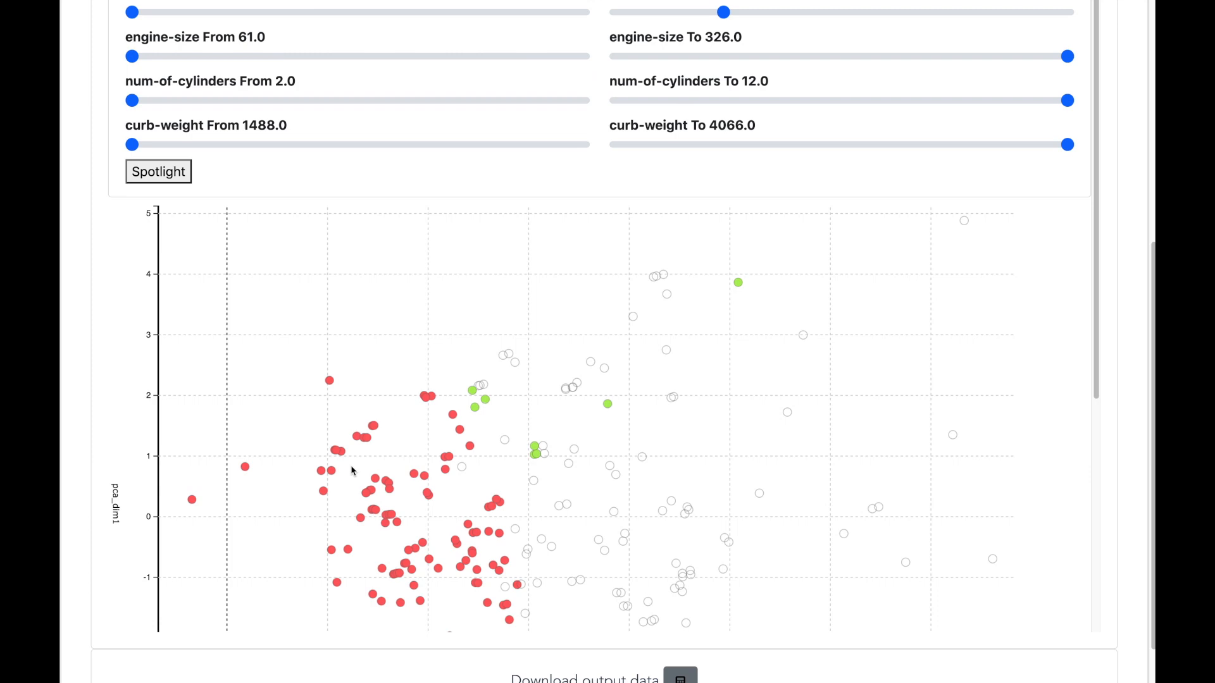
- Set the spotlight's minimum curb-weight to 2588 and highlight the matching cars in the clustering plot
scroll(415, 154, up, 1)
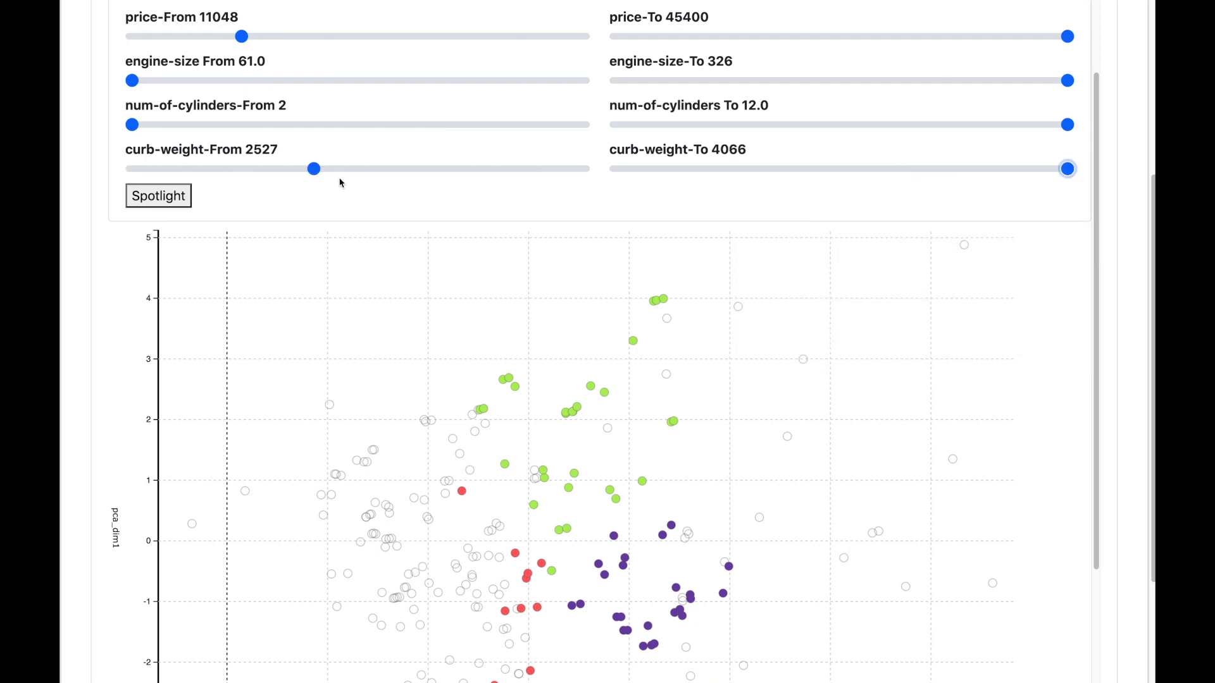
click(324, 169)
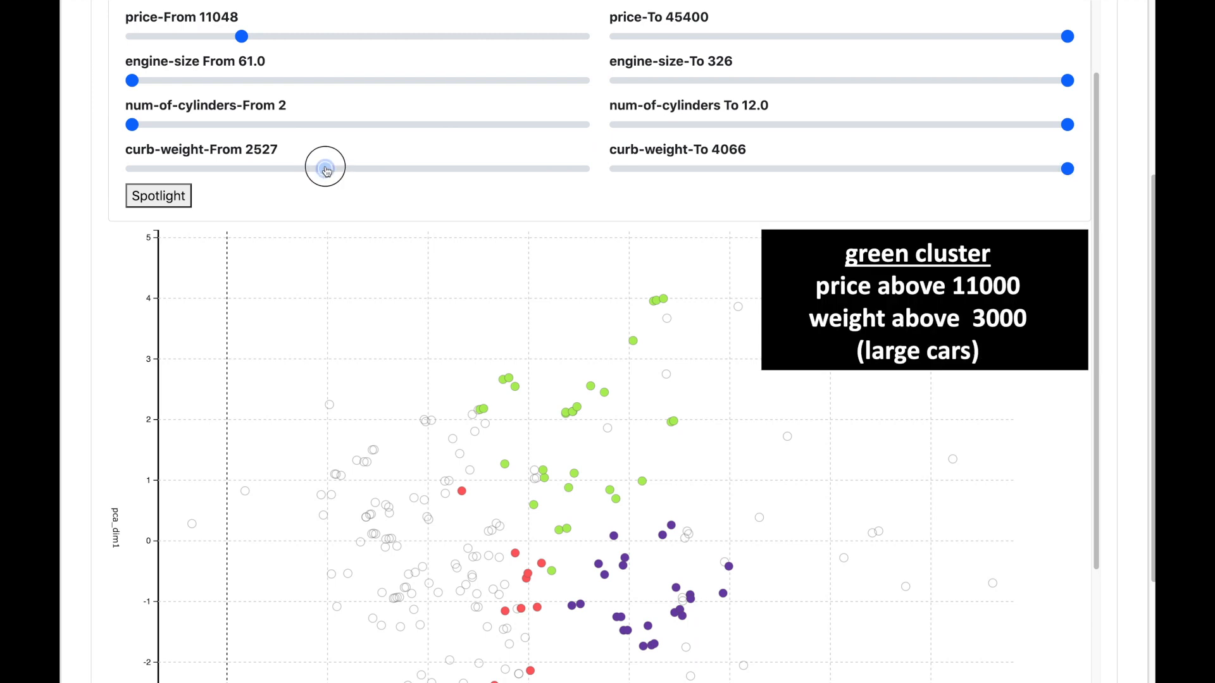
click(165, 200)
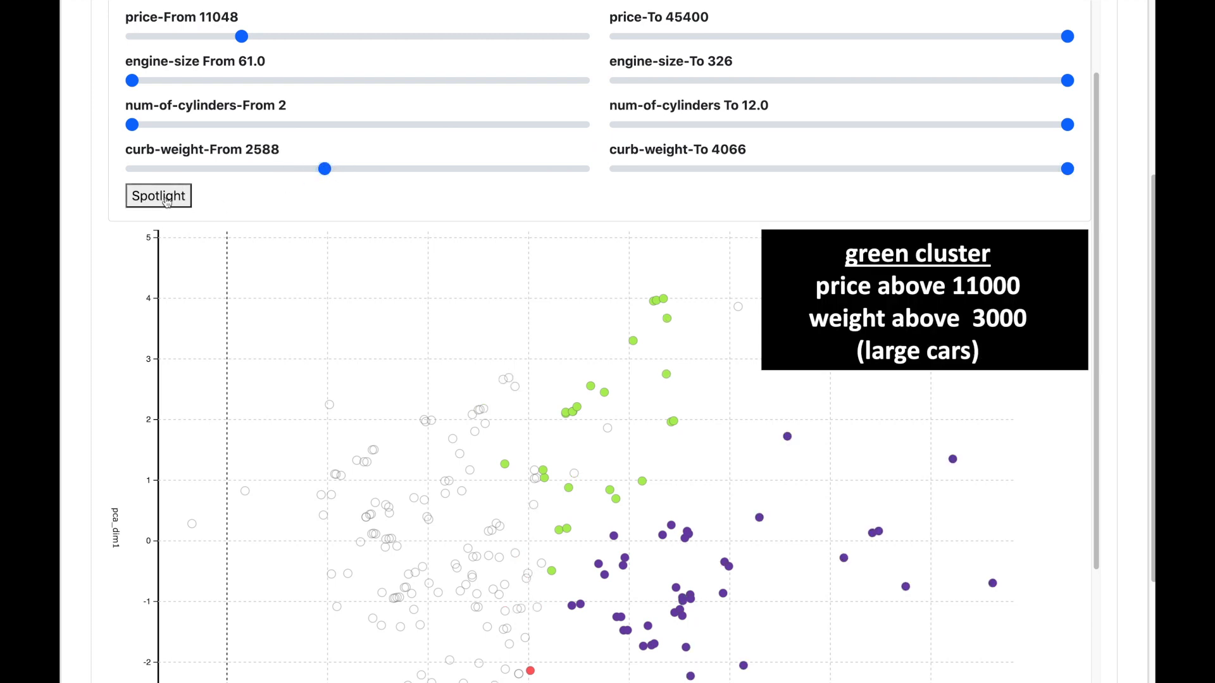